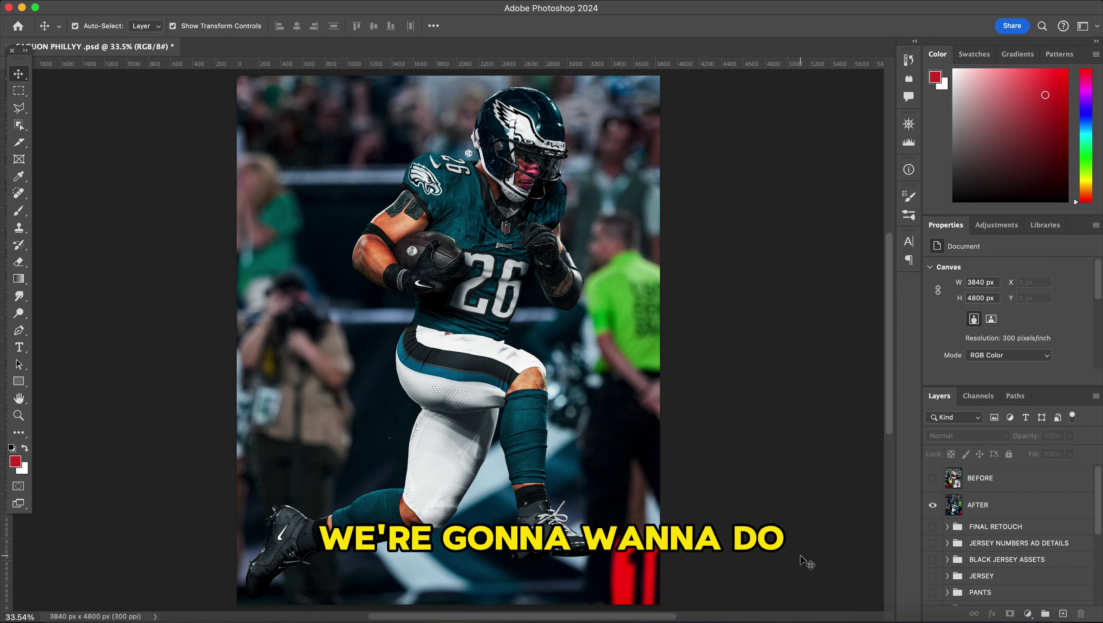
# Make the BEFORE layer visible and switch to Google's Advanced Image Search page in Safari.
pyautogui.click(933, 478)
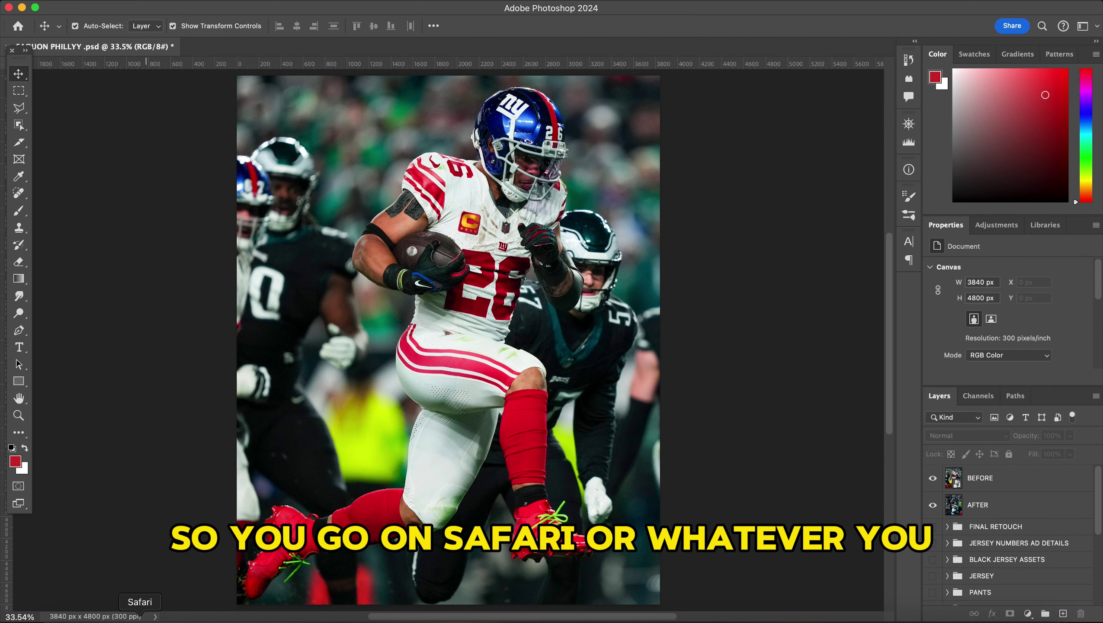
pyautogui.click(140, 618)
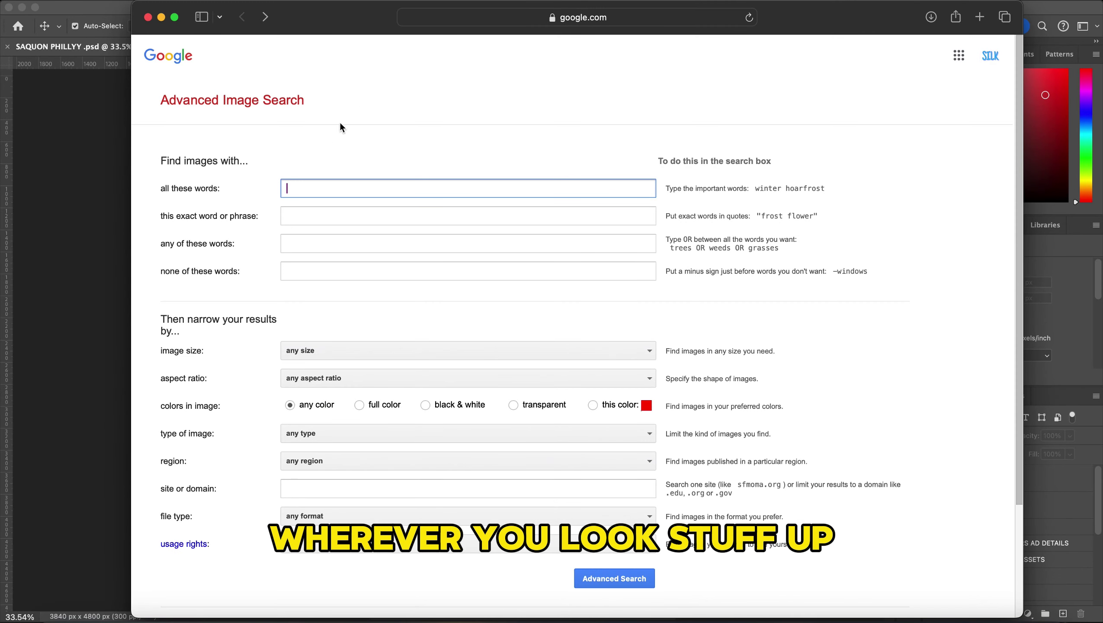
# Reveal the full web address of the Google Advanced Image Search page.
pyautogui.click(644, 17)
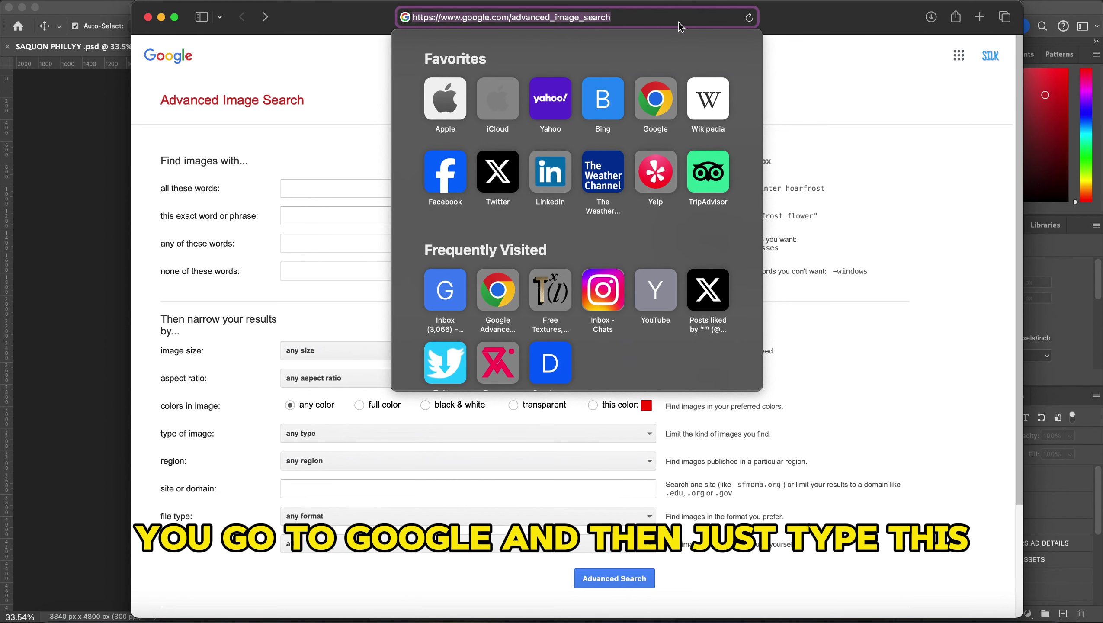
pyautogui.click(844, 68)
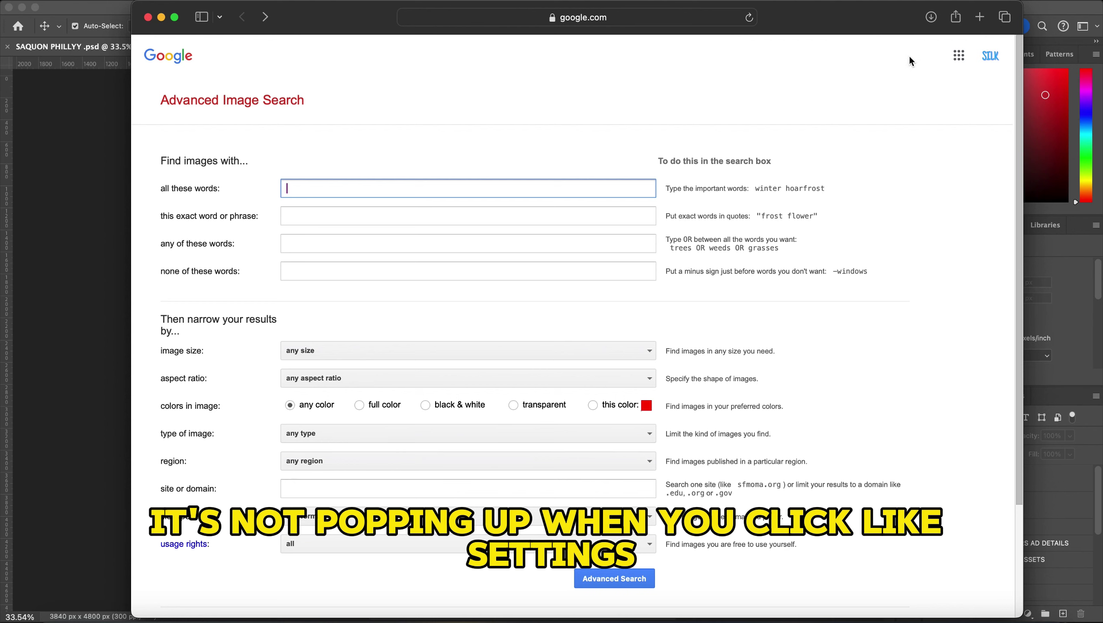
pyautogui.click(699, 17)
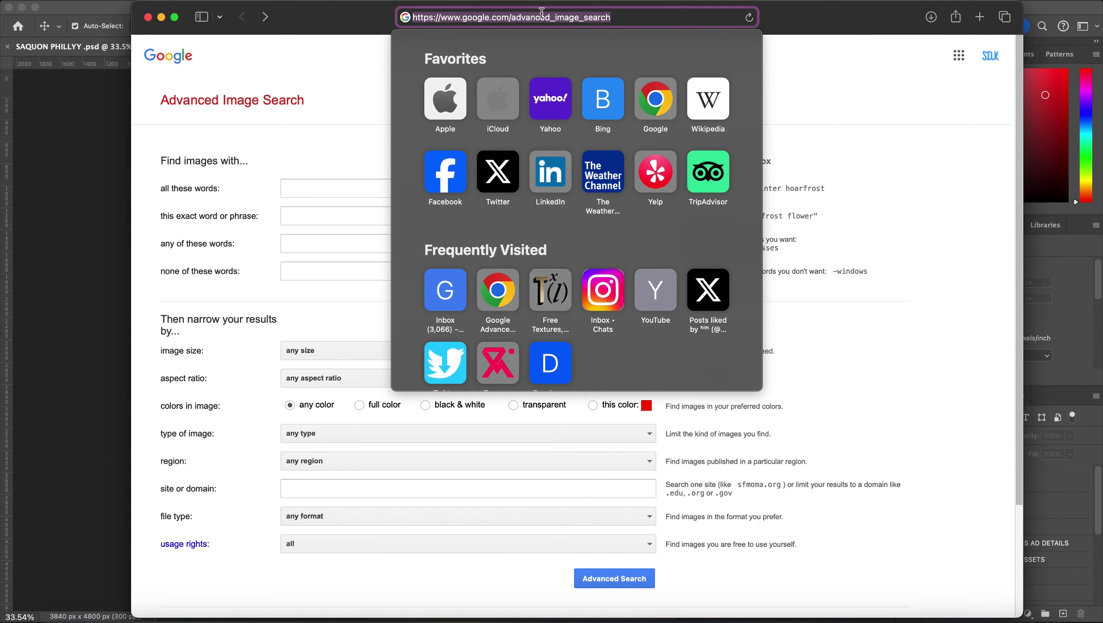
pyautogui.click(859, 81)
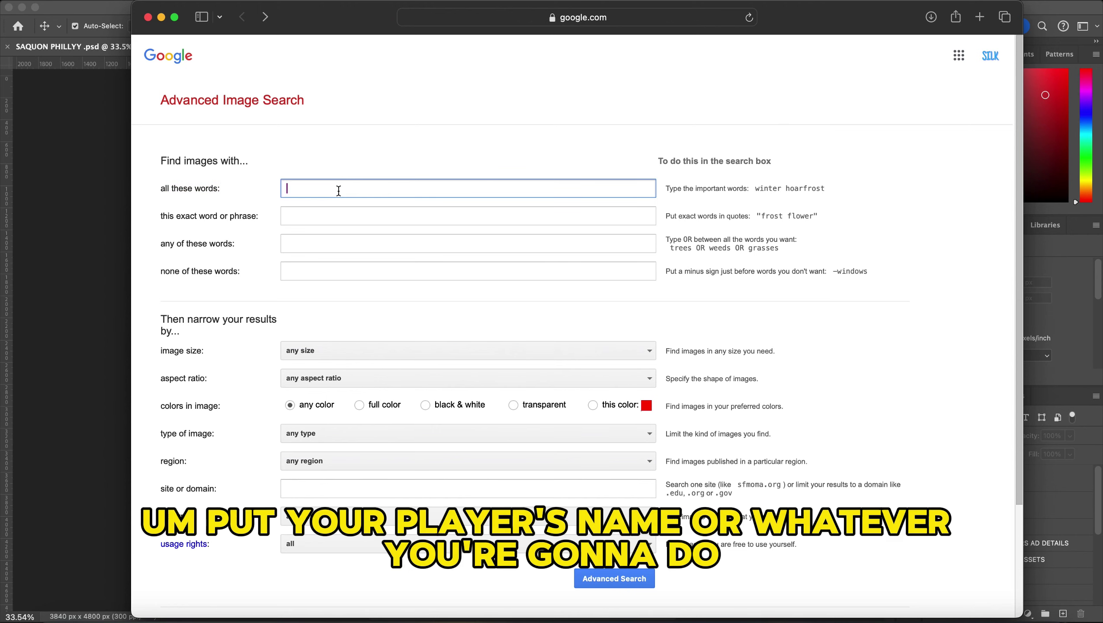
# Enter "saquon Barkley" as the search words that all image results have to match.
pyautogui.write('saquon')
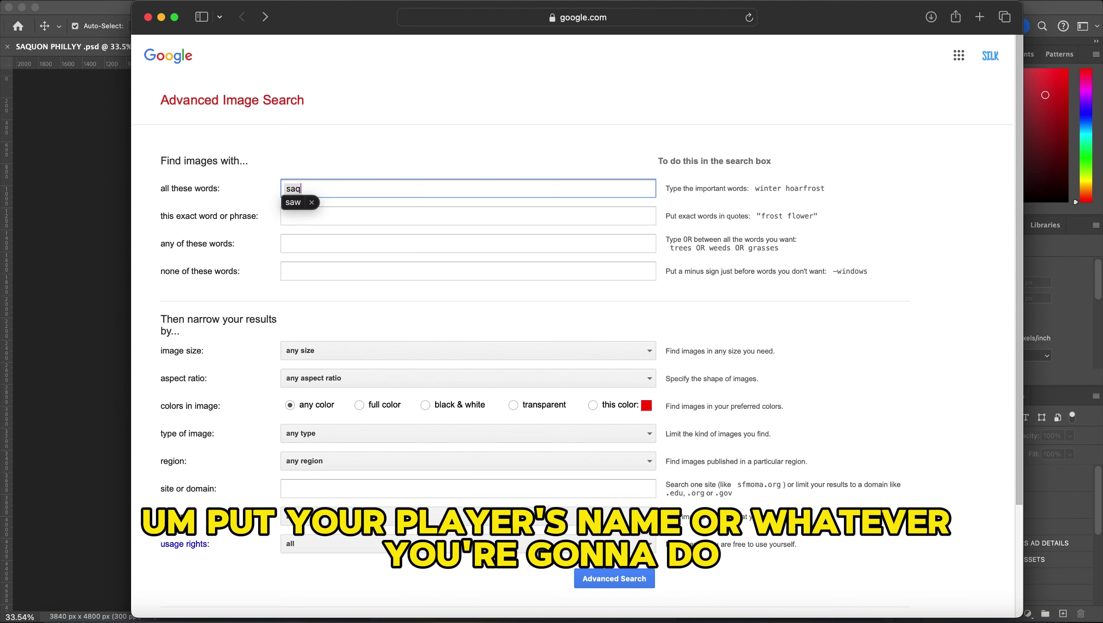
pyautogui.press('BackSpace')
pyautogui.press('BackSpace')
pyautogui.press('BackSpace')
pyautogui.press('BackSpace')
pyautogui.press('BackSpace')
pyautogui.press('BackSpace')
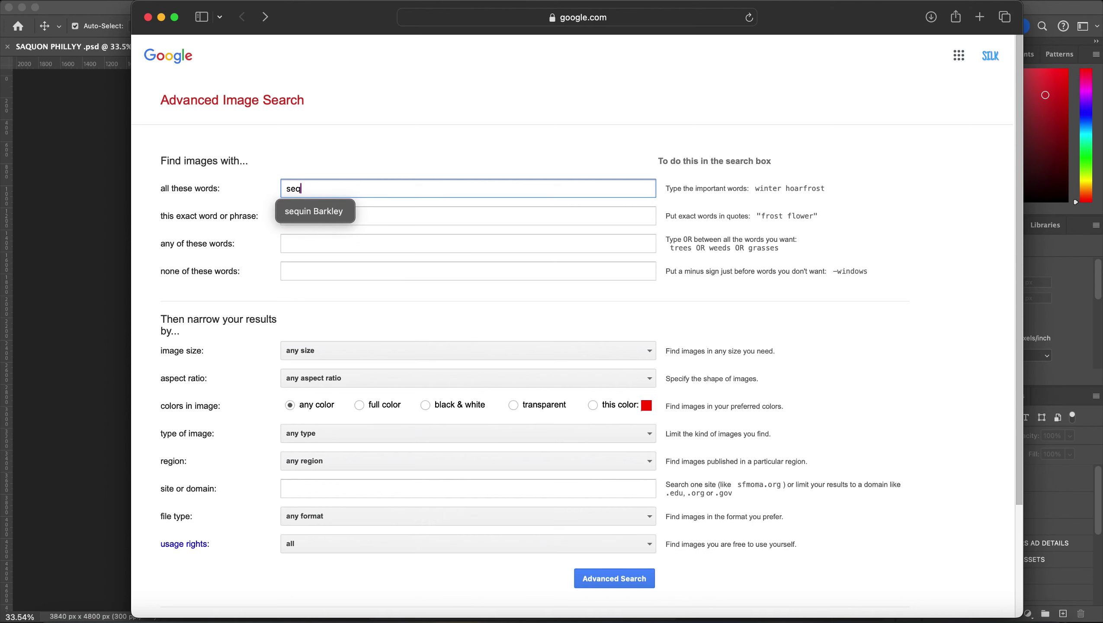
pyautogui.write('aquo')
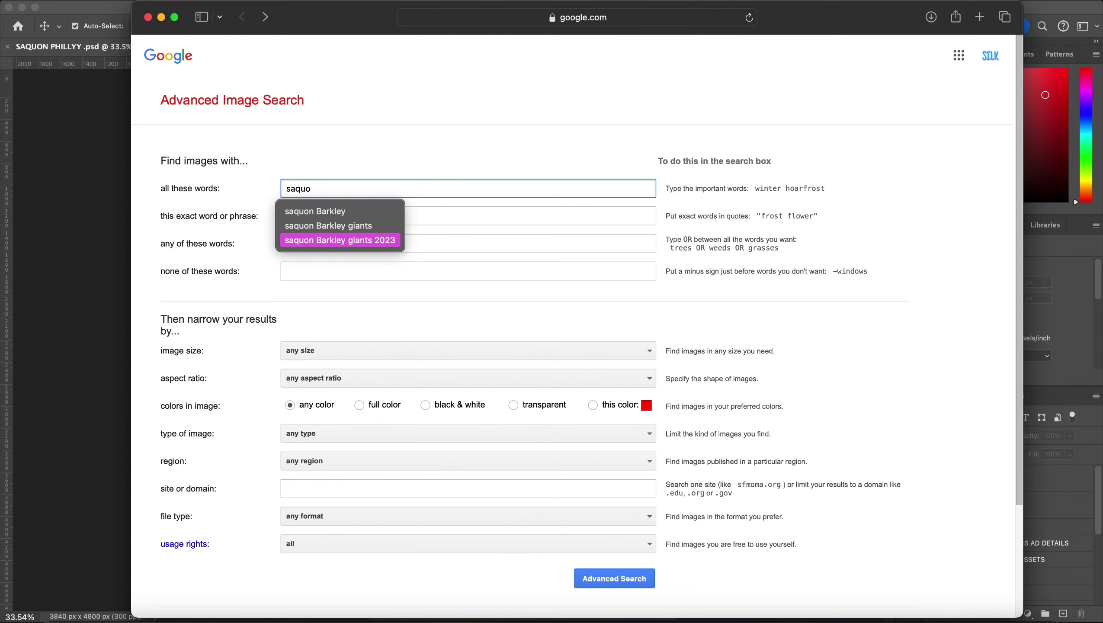
pyautogui.click(345, 209)
# Limit the image size to Larger than 12 MP and run the advanced image search.
pyautogui.click(382, 347)
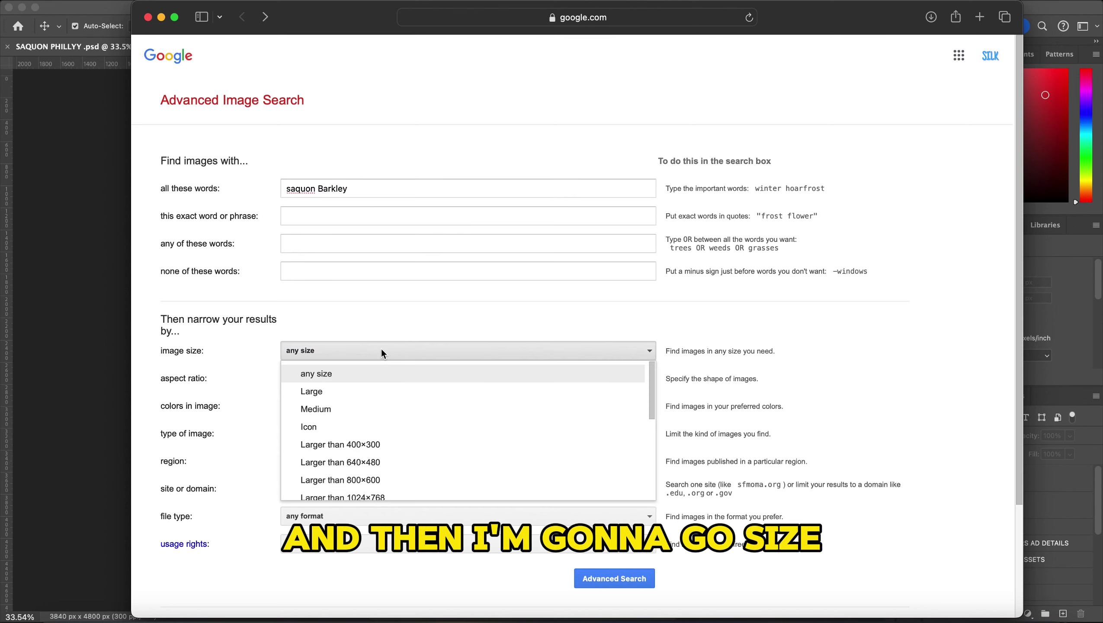
pyautogui.scroll(-2, 409, 417)
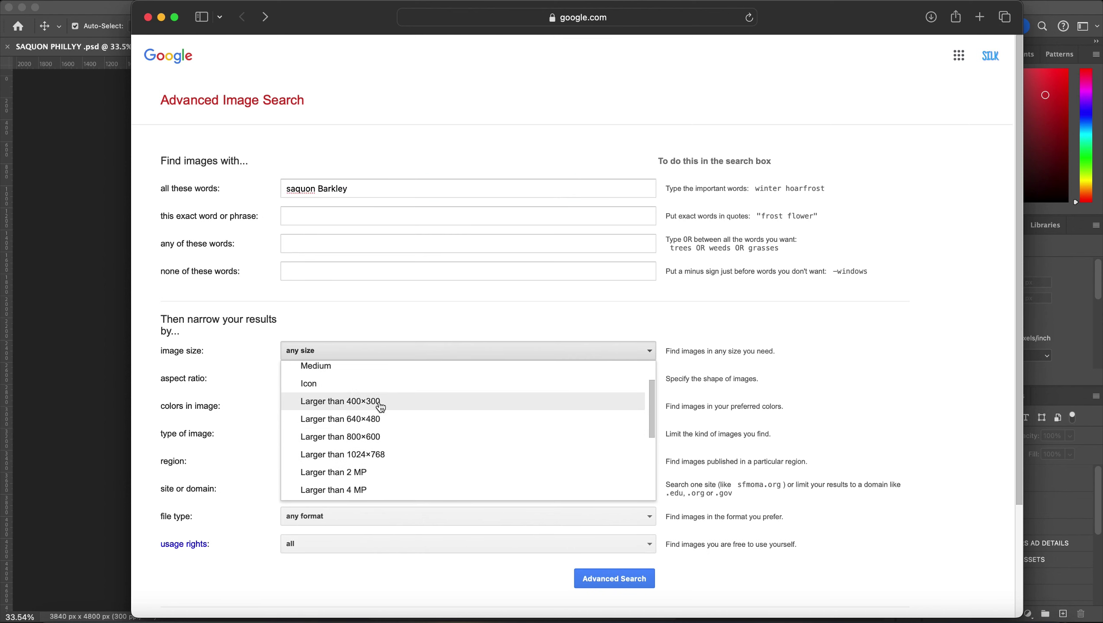
pyautogui.scroll(-4, 380, 406)
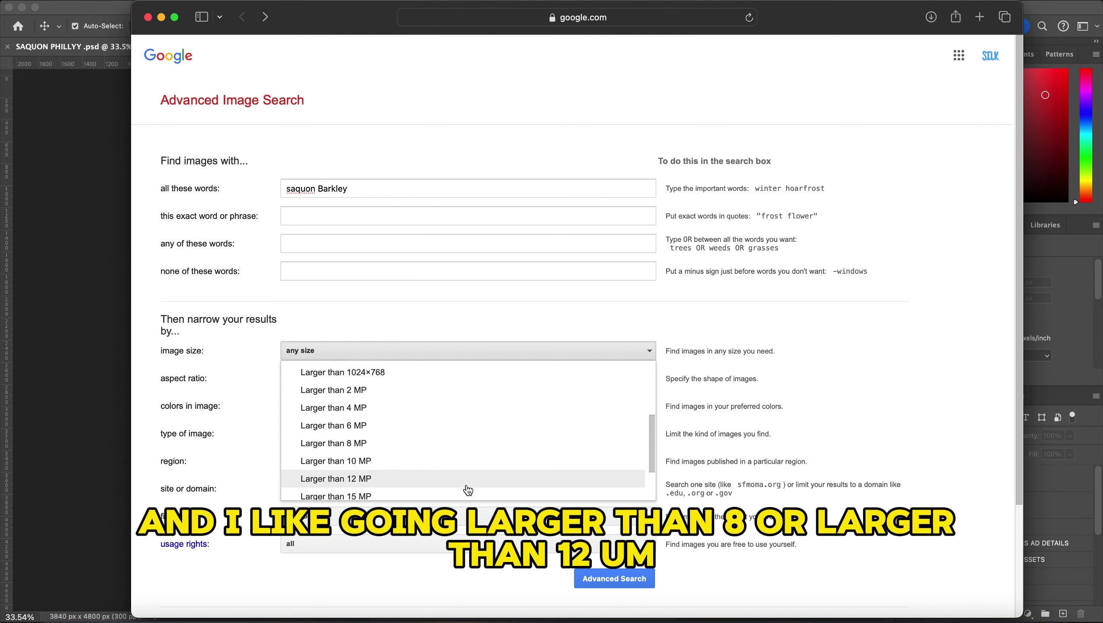
pyautogui.scroll(-2, 466, 489)
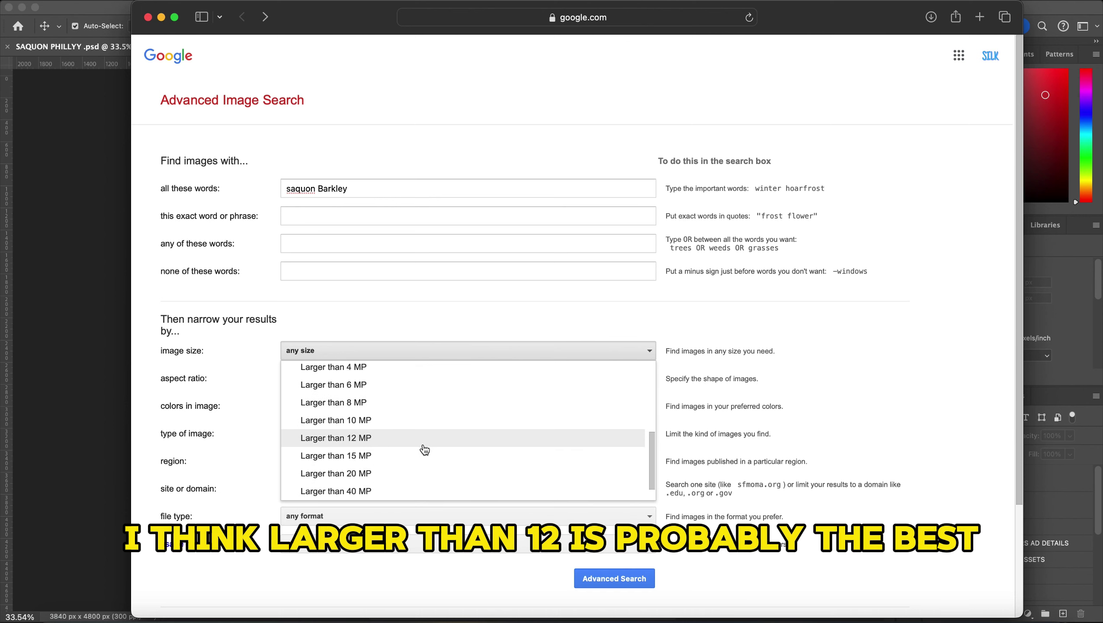
pyautogui.click(392, 440)
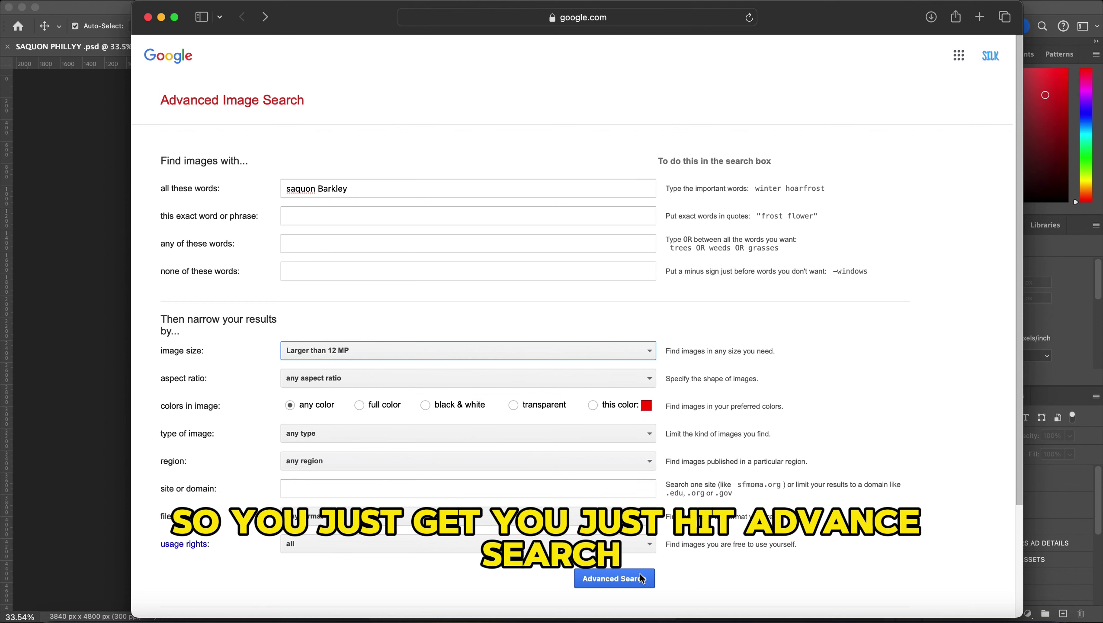
pyautogui.click(620, 578)
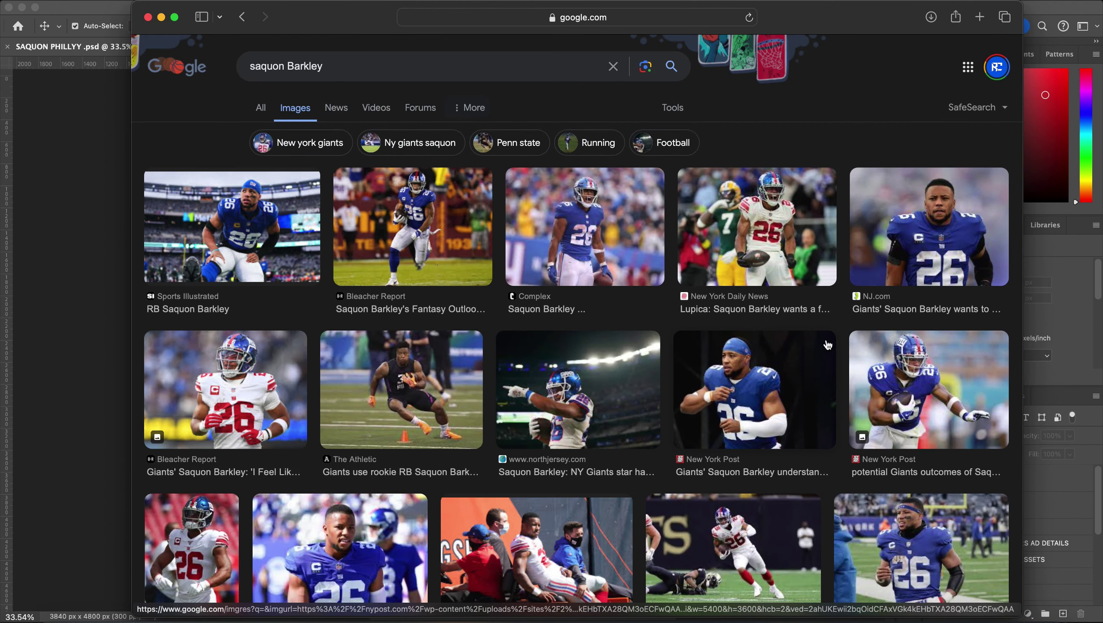
# Browse the image search results for high-resolution photos of the player.
pyautogui.scroll(-5, 677, 310)
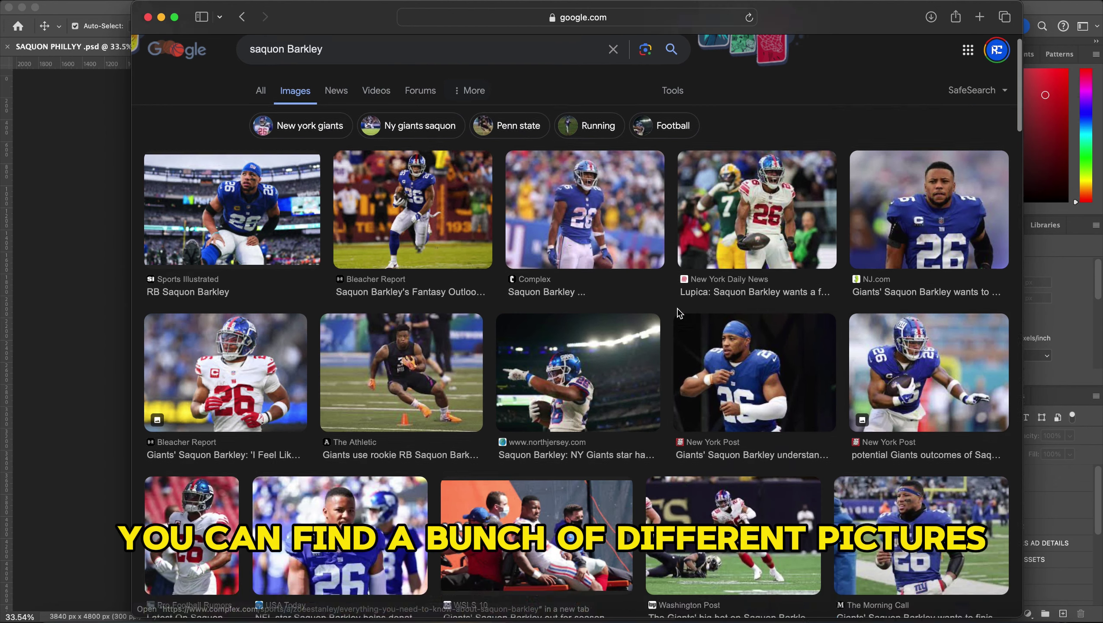
pyautogui.scroll(-8, 677, 319)
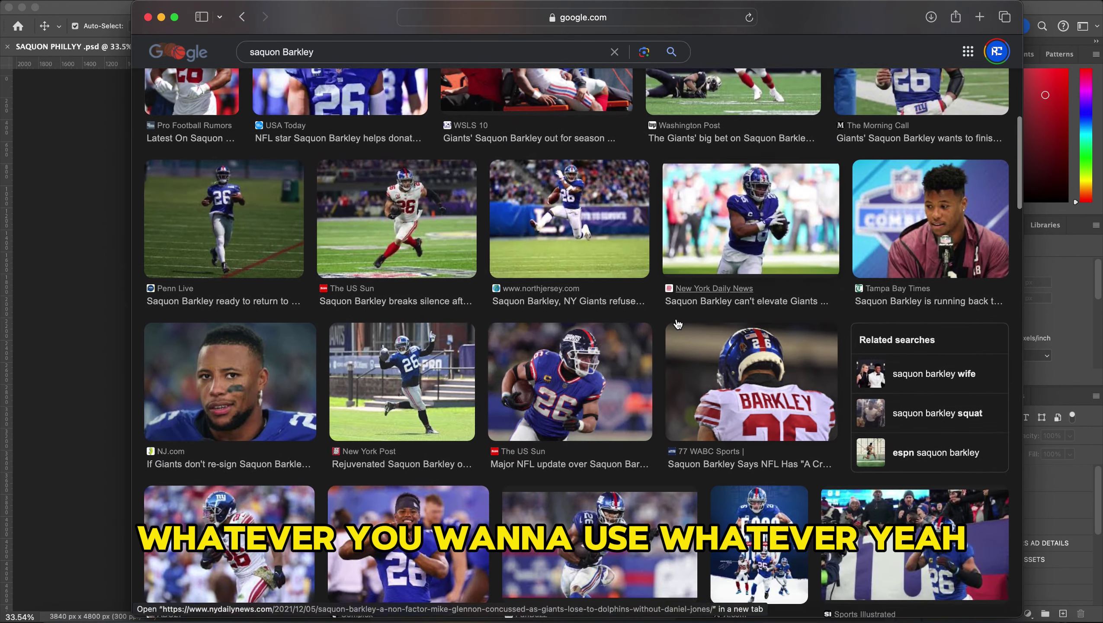
pyautogui.scroll(-6, 545, 335)
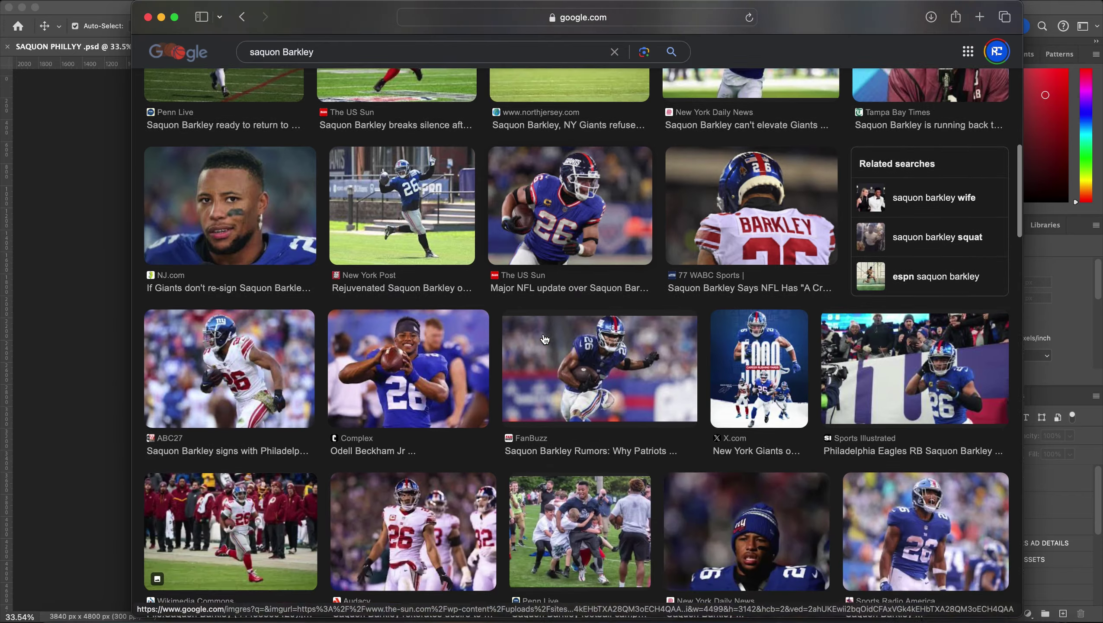
pyautogui.scroll(-9, 549, 338)
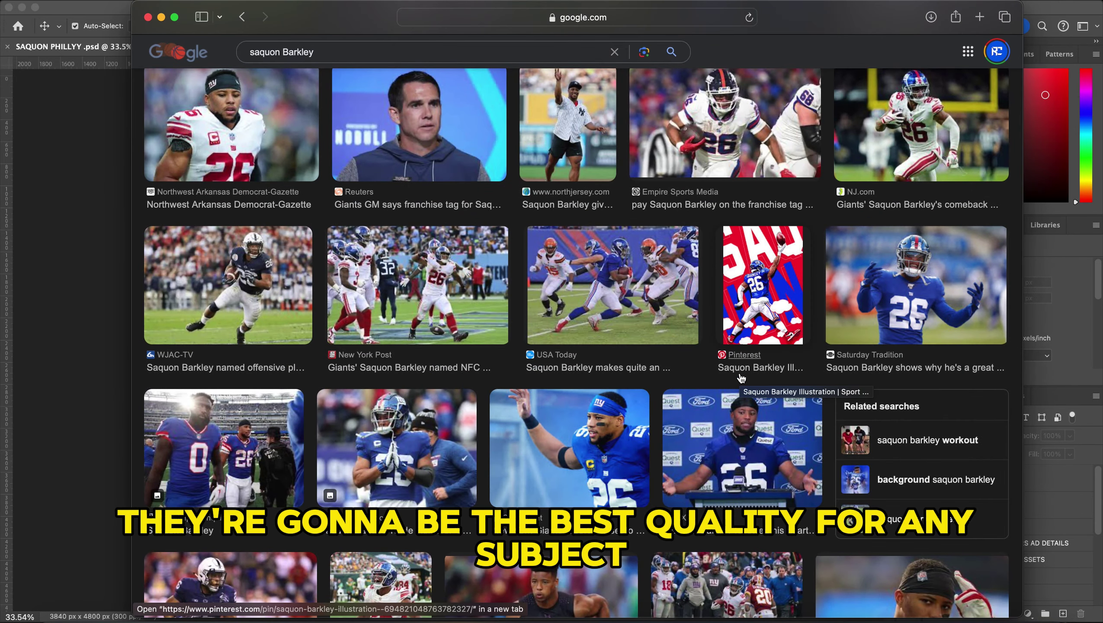
pyautogui.scroll(-15, 763, 379)
pyautogui.scroll(-6, 862, 409)
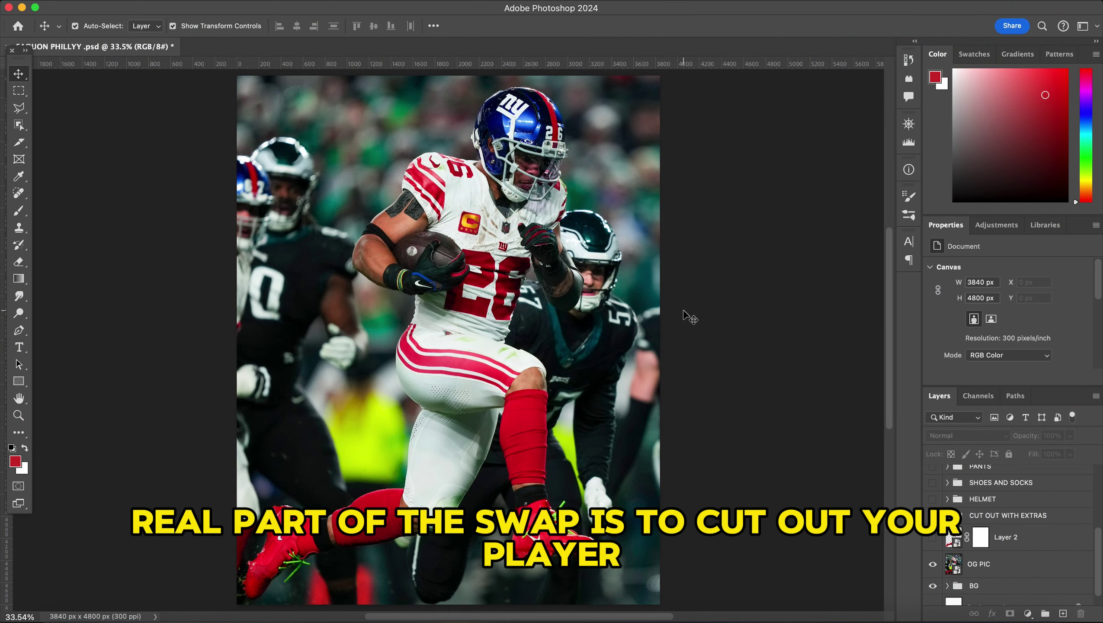
# Switch back to Photoshop, activate the Polygonal Lasso tool and select the OG PIC layer for the player cutout.
pyautogui.press('l')
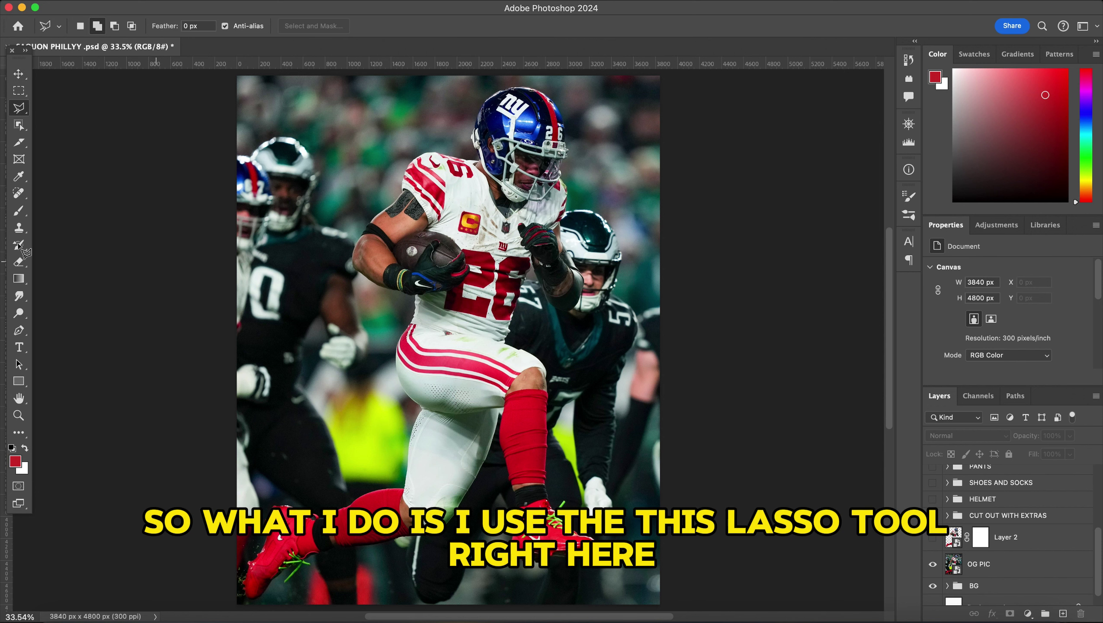
pyautogui.click(19, 108)
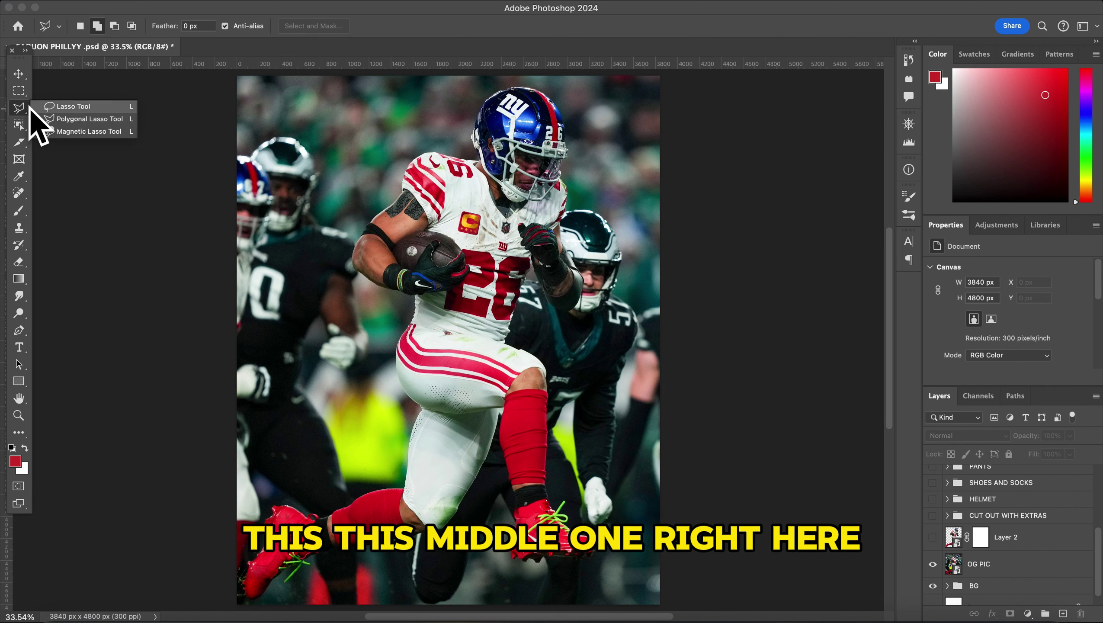
pyautogui.click(18, 109)
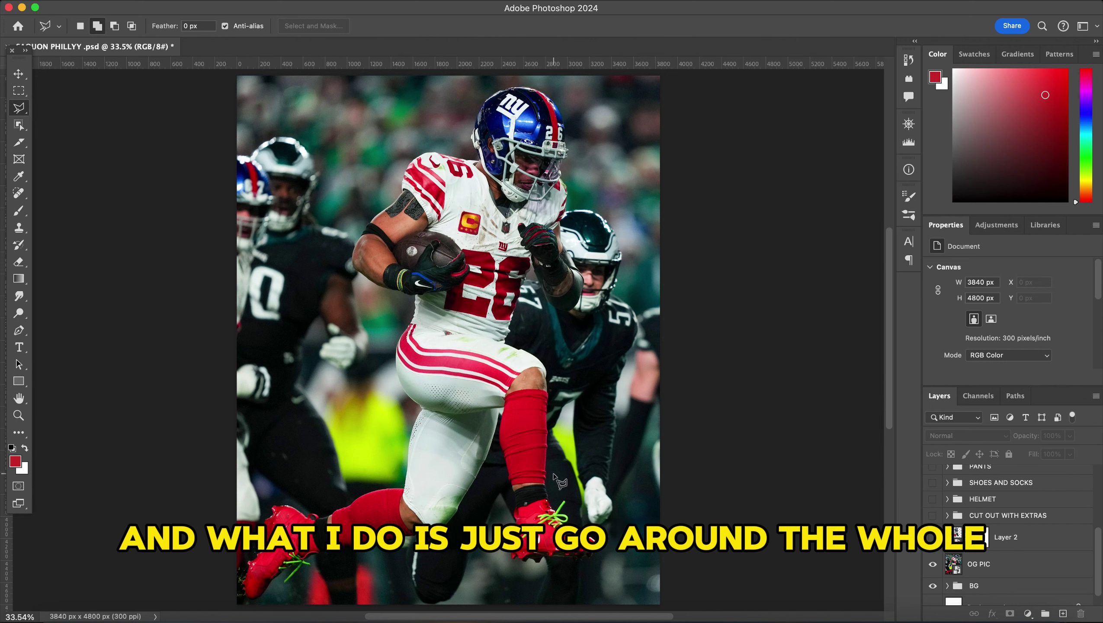
pyautogui.scroll(10, 553, 475)
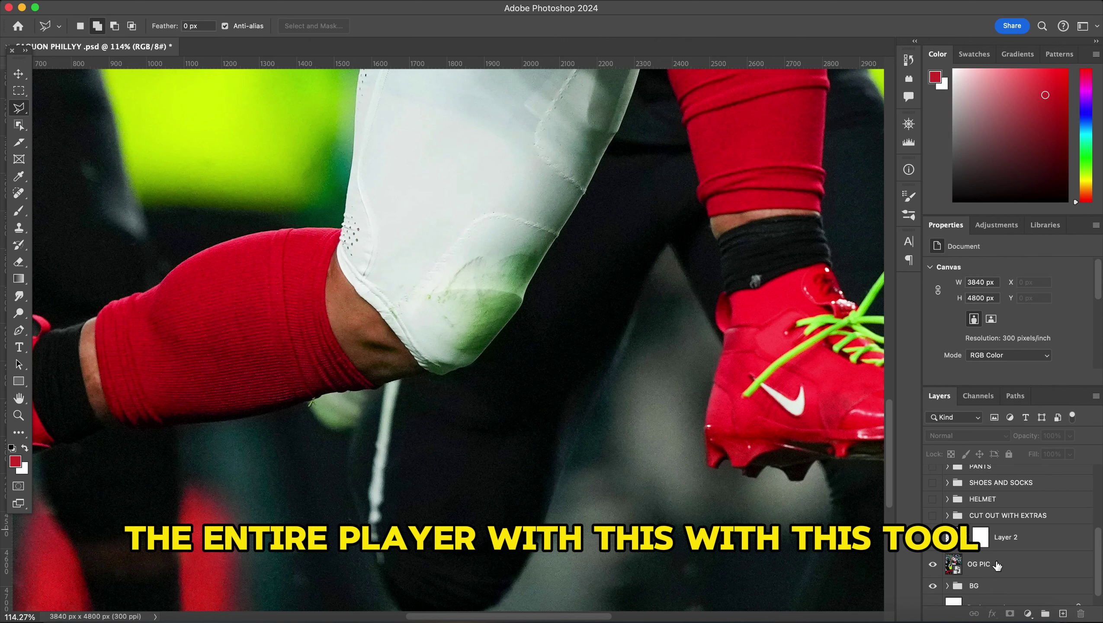
pyautogui.click(1039, 565)
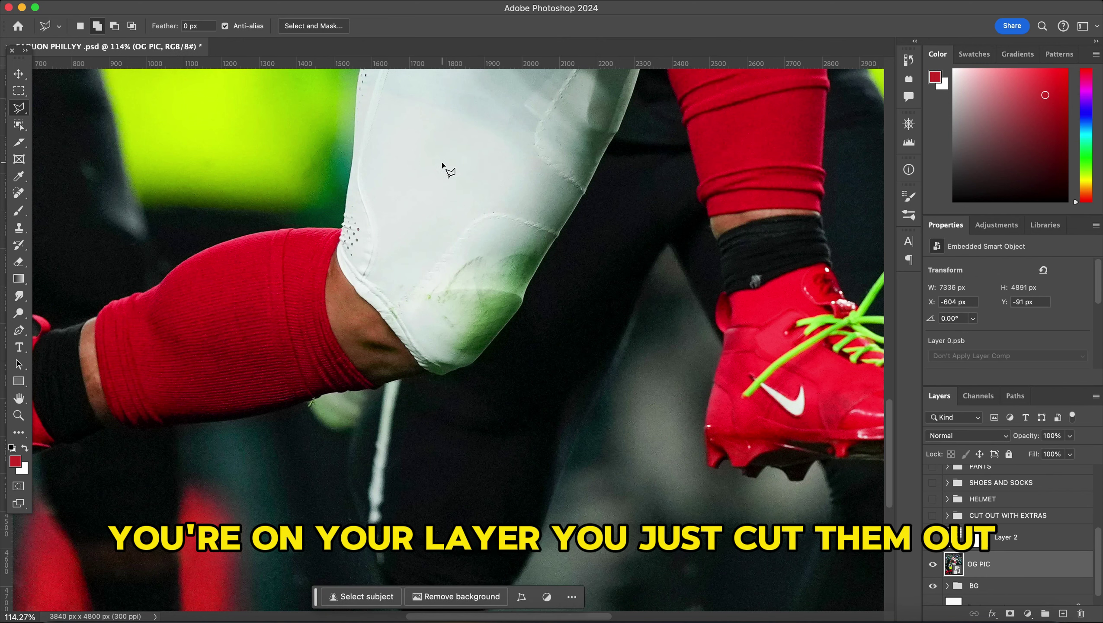
# Examine the outline of the player's white pants leg and red sock up close.
pyautogui.scroll(10, 442, 162)
pyautogui.hscroll(-5, 442, 162)
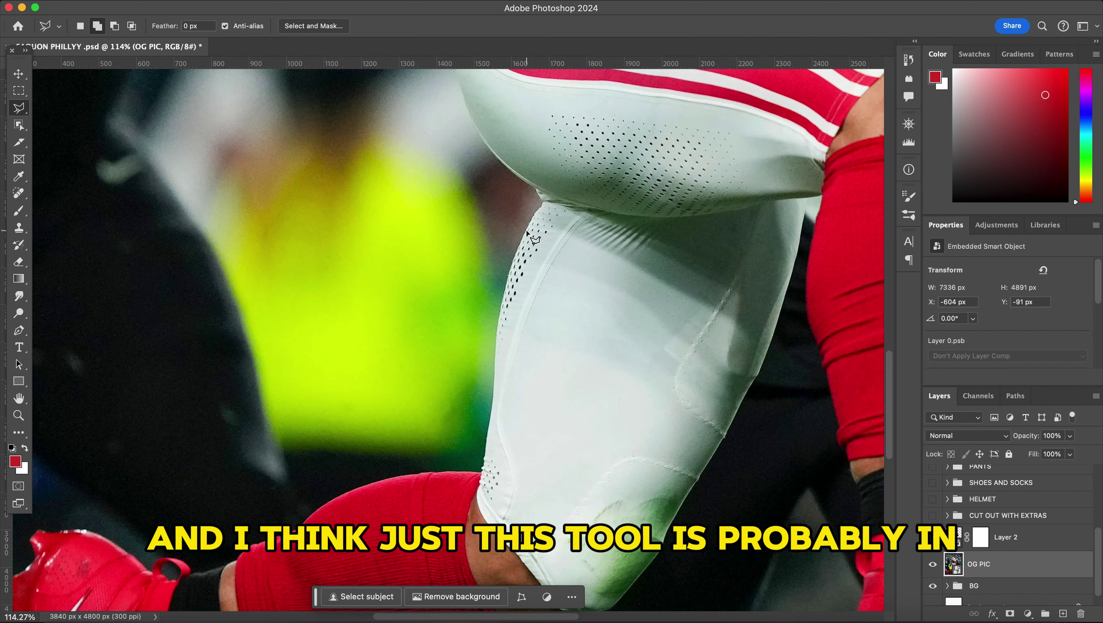
pyautogui.scroll(5, 527, 231)
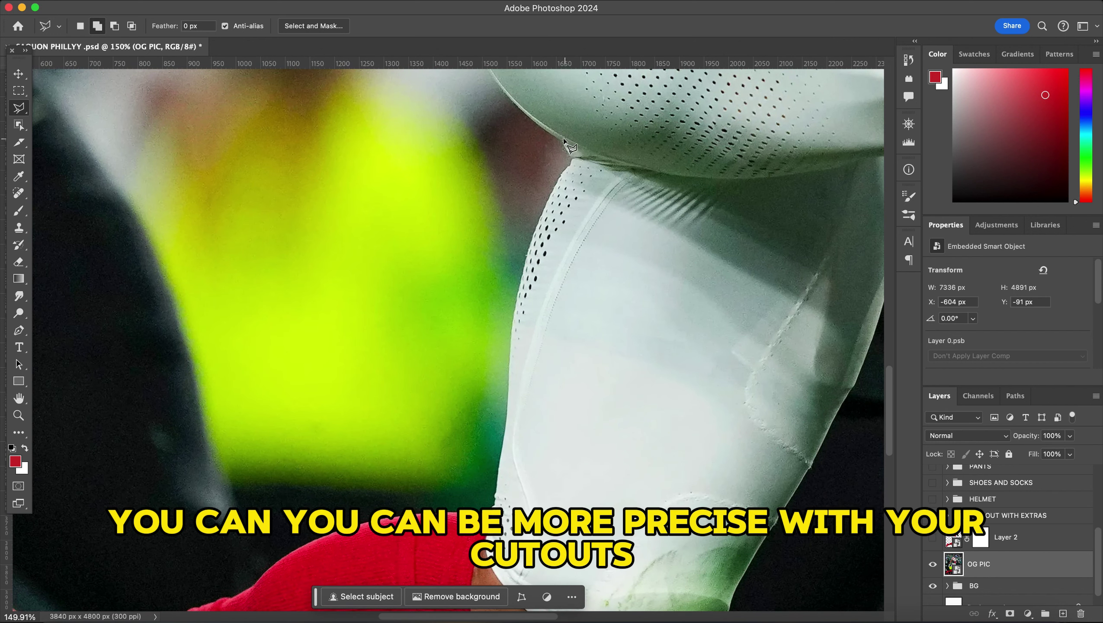
pyautogui.scroll(-5, 507, 411)
pyautogui.scroll(-1, 508, 411)
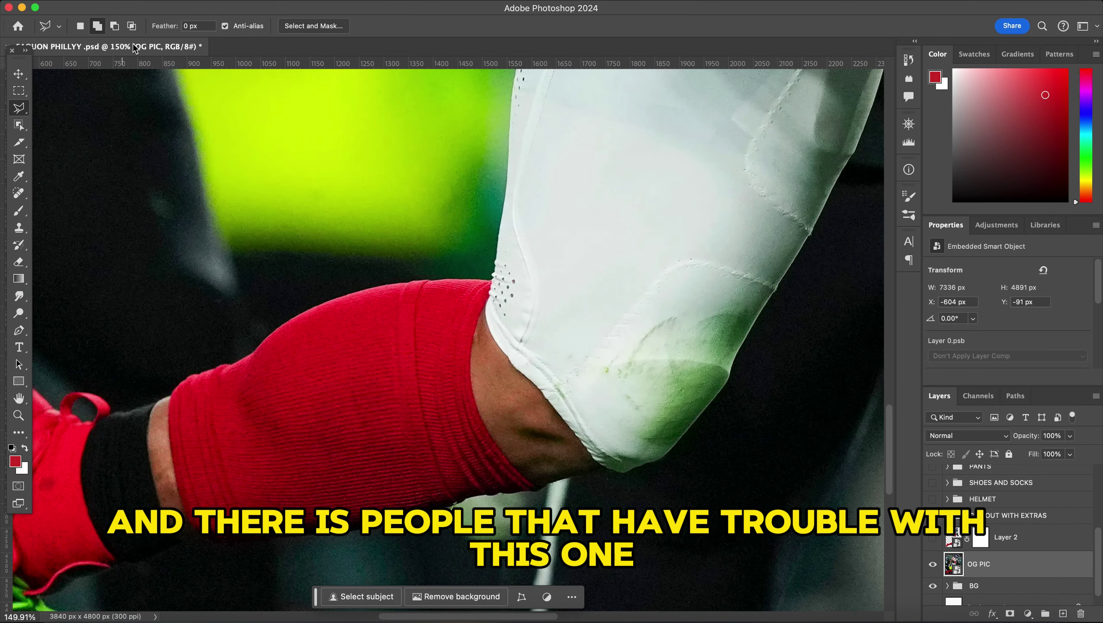
pyautogui.scroll(3, 495, 228)
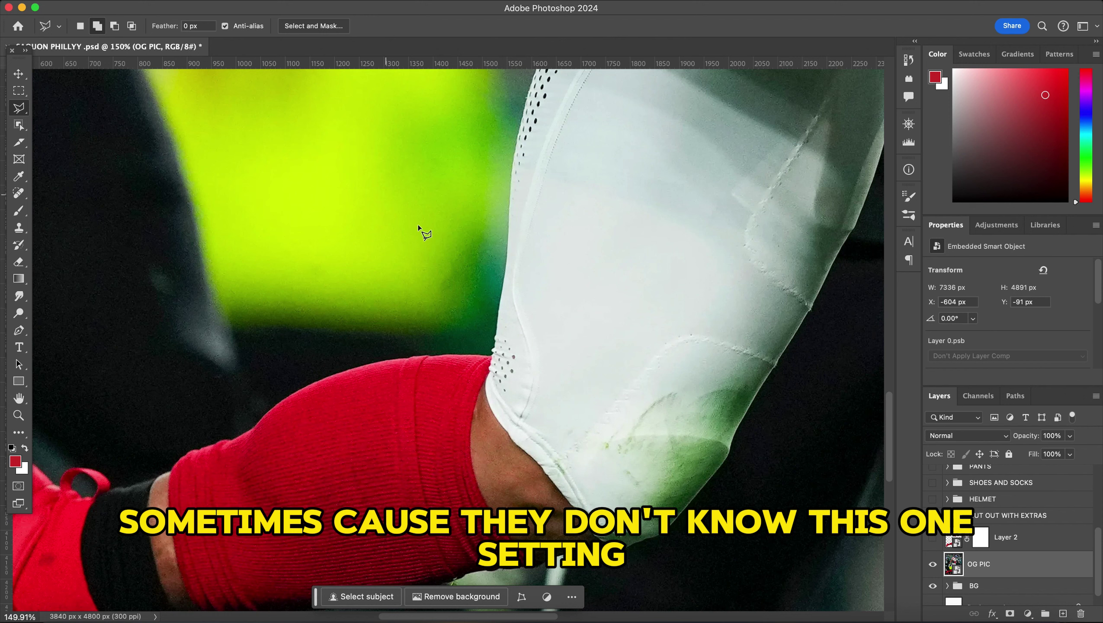
pyautogui.scroll(4, 550, 284)
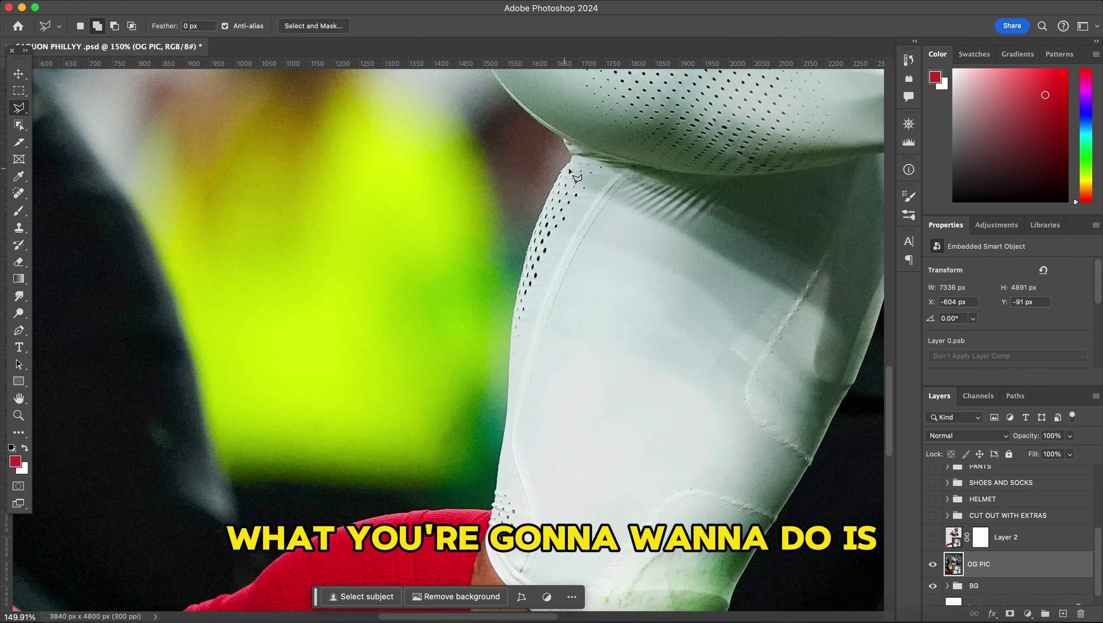
pyautogui.scroll(-3, 256, 145)
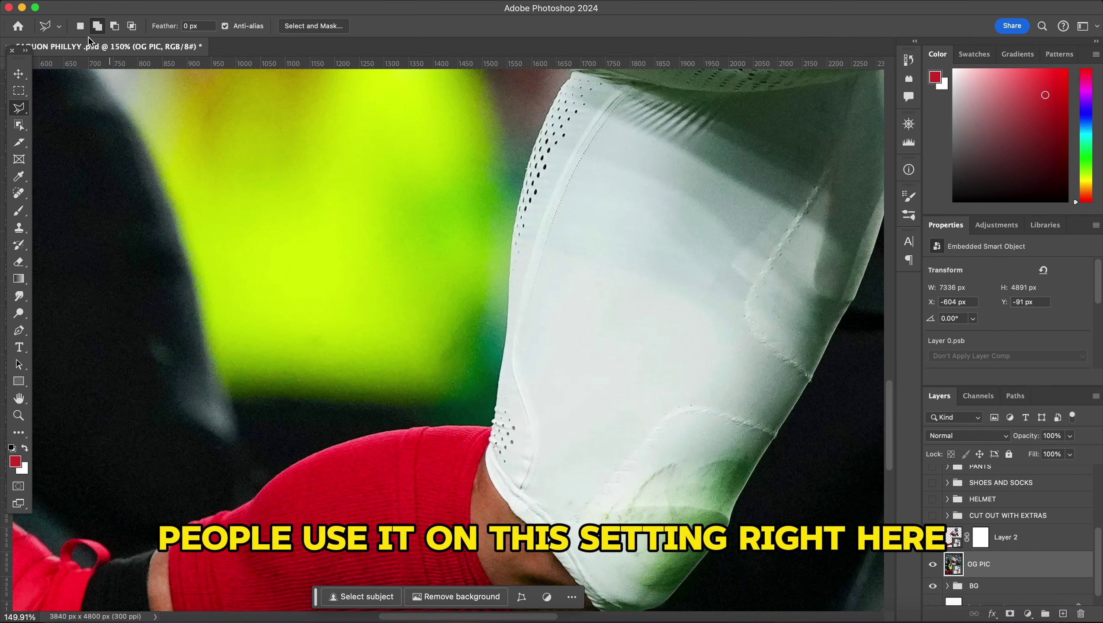
# Try to outline the rear edge of the white pants leg in several parts with the Polygonal Lasso in New Selection mode.
pyautogui.click(540, 122)
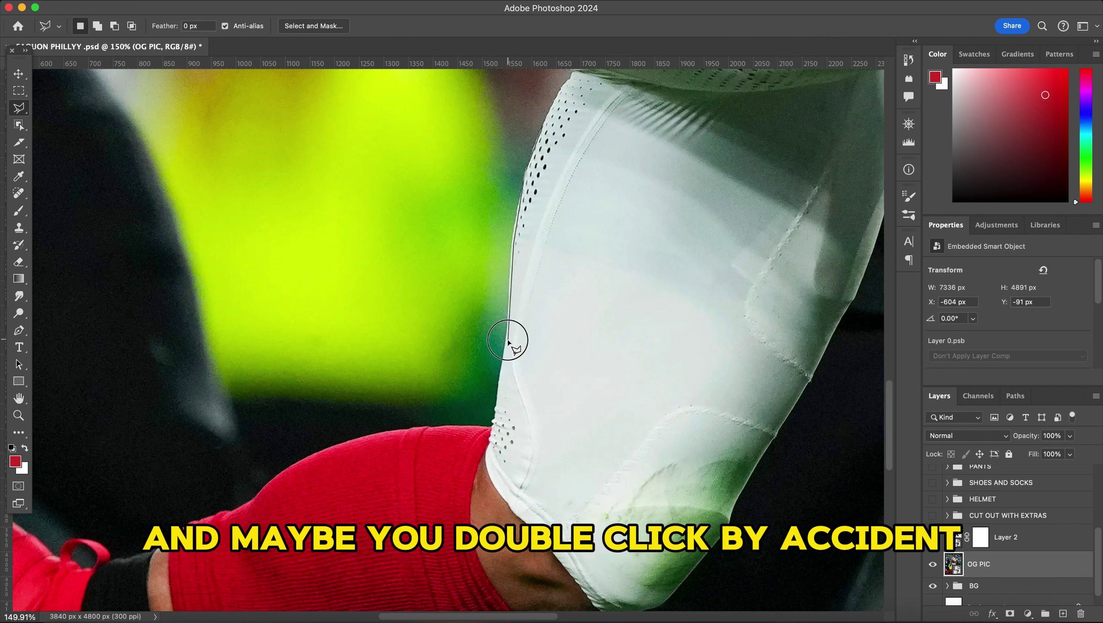
pyautogui.click(502, 369)
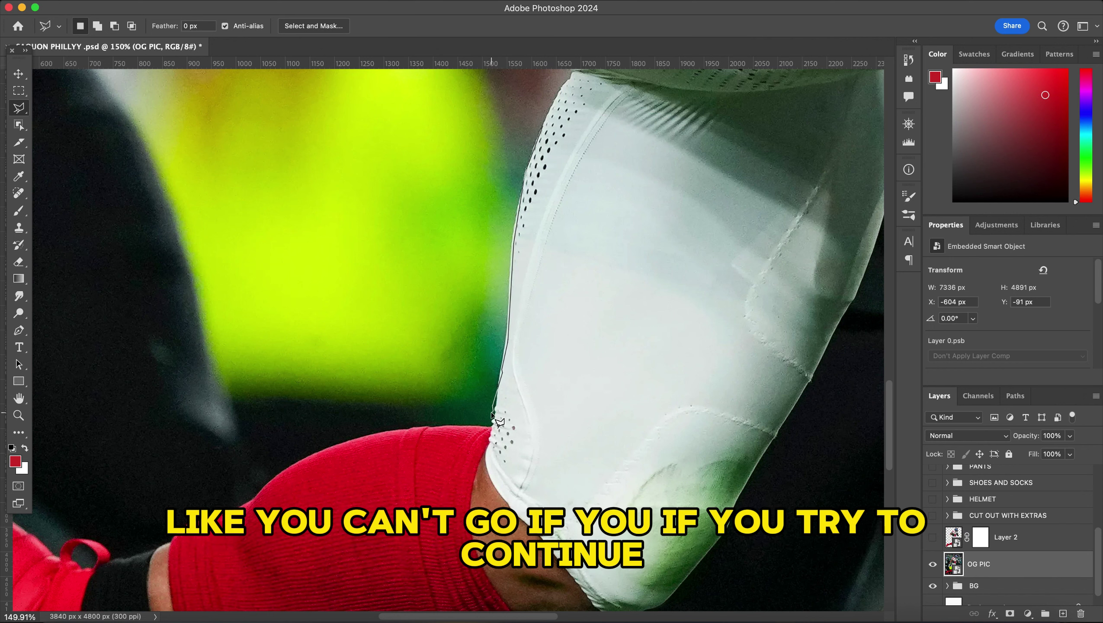
pyautogui.click(491, 431)
pyautogui.click(491, 430)
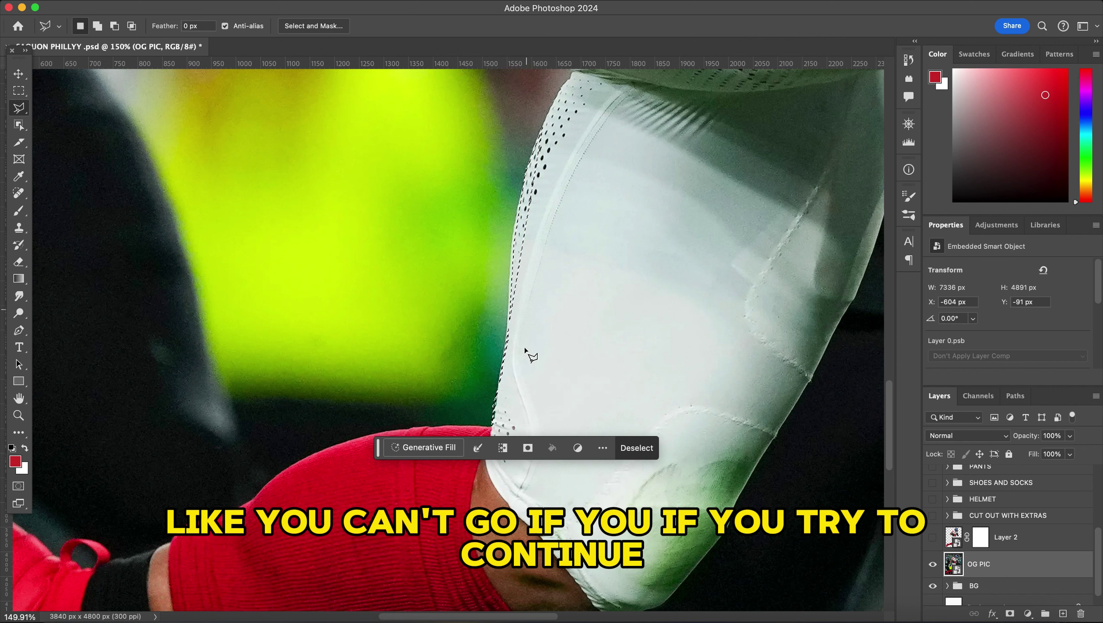
pyautogui.click(491, 428)
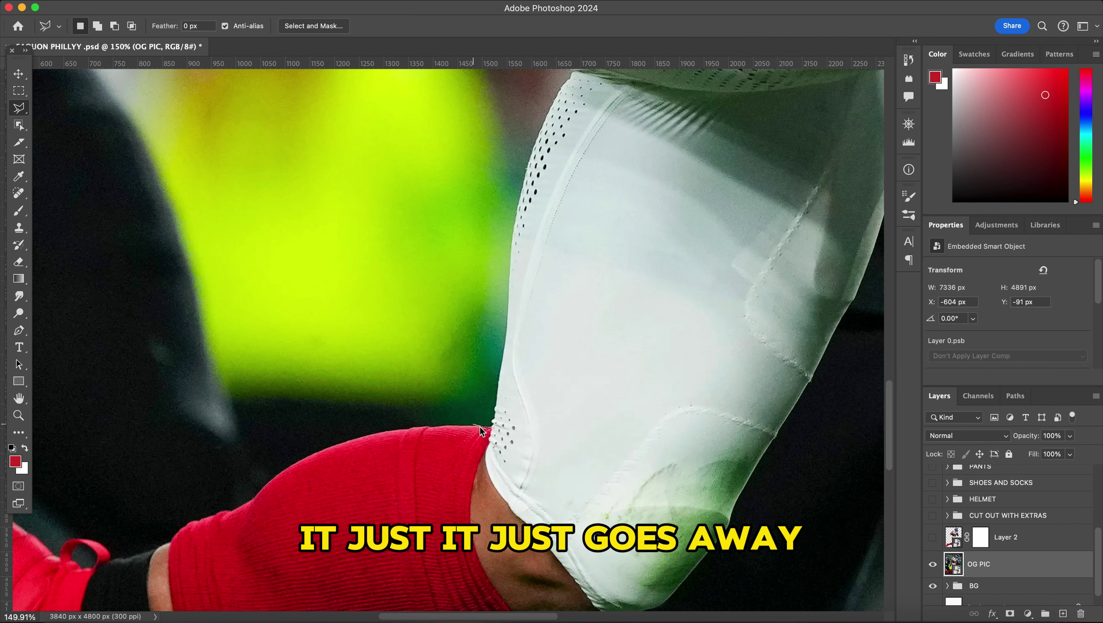
# Set the Polygonal Lasso to Add to Selection and outline the rear edge of the white pants leg from hip to sock.
pyautogui.doubleClick(480, 425)
pyautogui.click(563, 242)
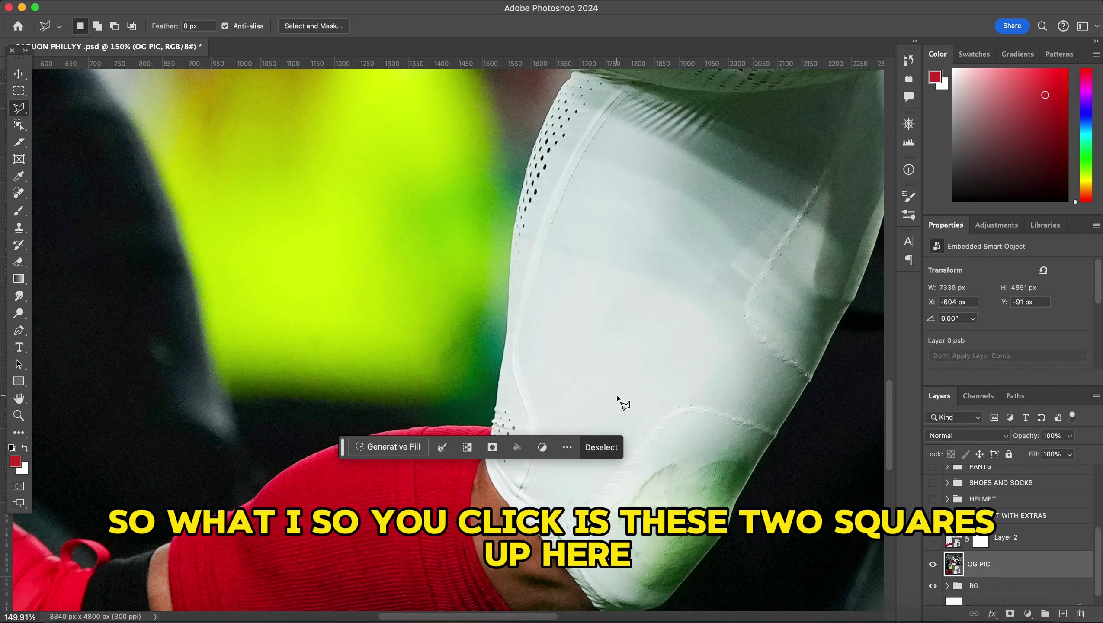
pyautogui.click(98, 27)
pyautogui.scroll(3, 541, 171)
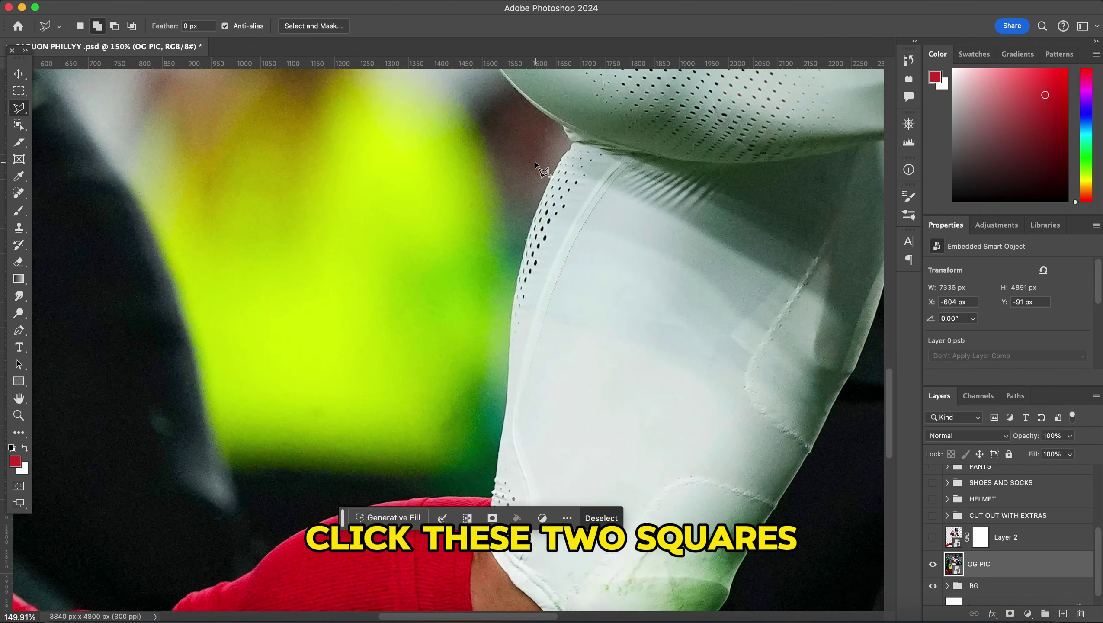
pyautogui.click(572, 144)
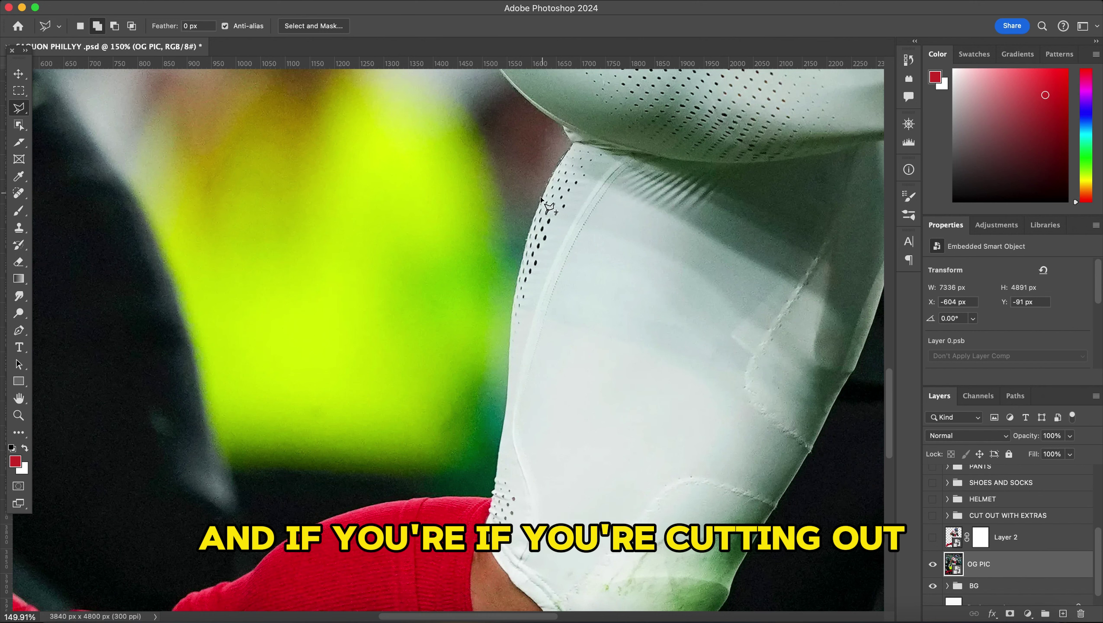
pyautogui.click(529, 237)
pyautogui.click(512, 306)
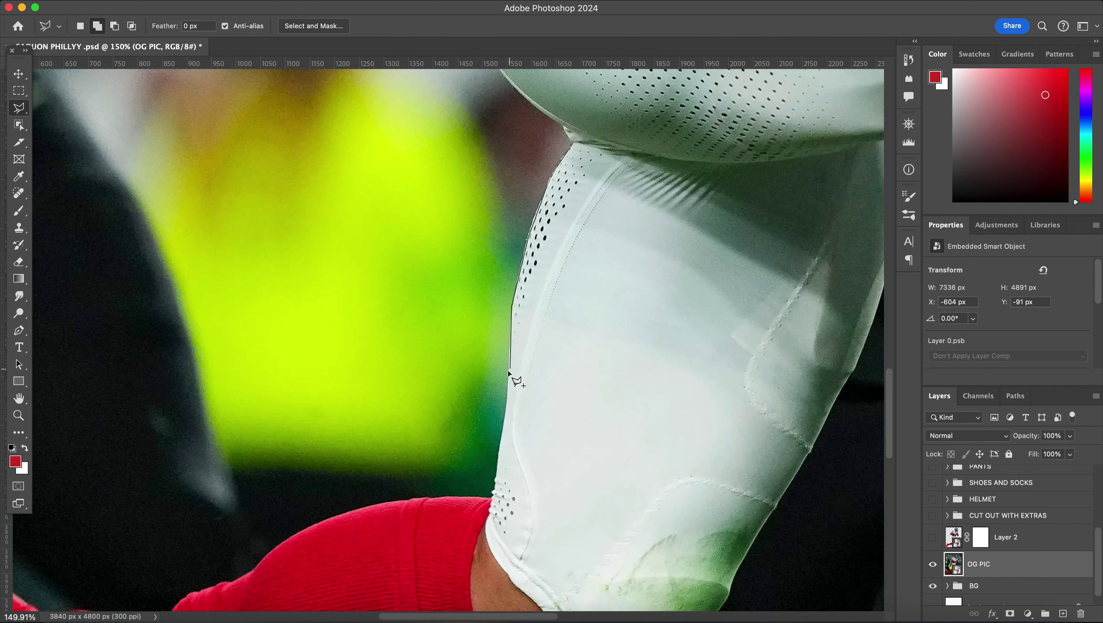
pyautogui.doubleClick(494, 492)
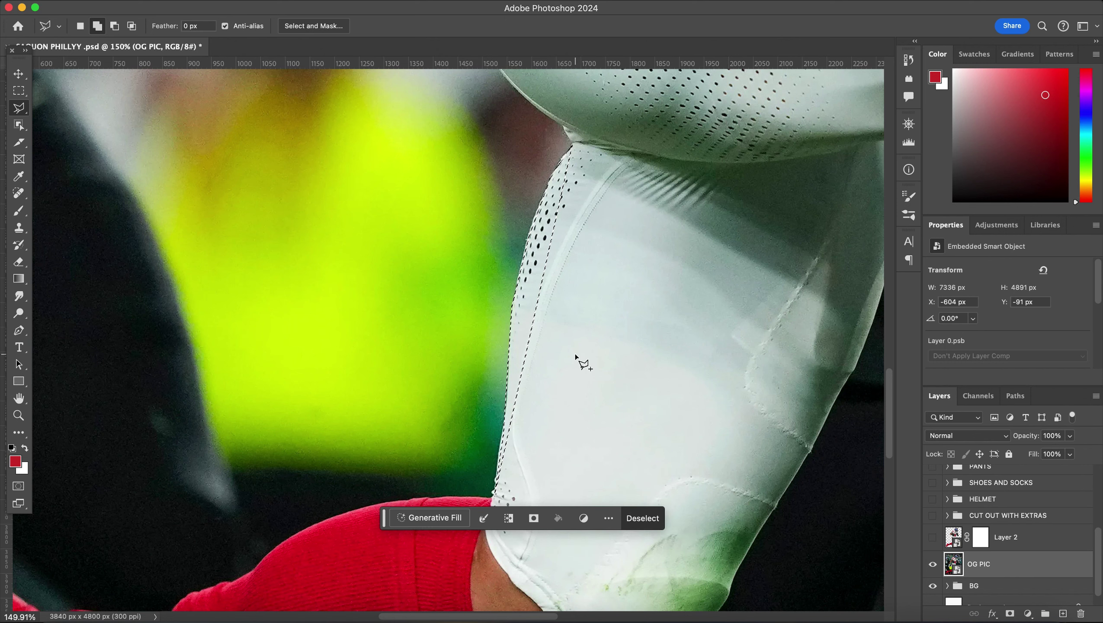
# Add an area across the upper red sock, knee and lower pants leg to the Polygonal Lasso selection, and deselect everything.
pyautogui.scroll(-5, 574, 354)
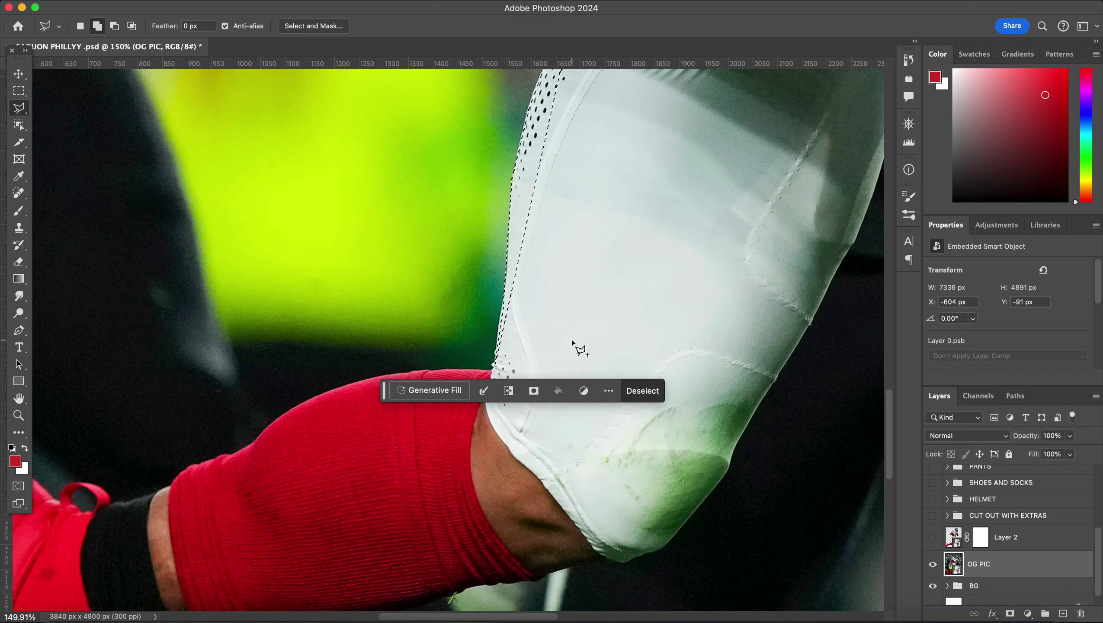
pyautogui.click(492, 369)
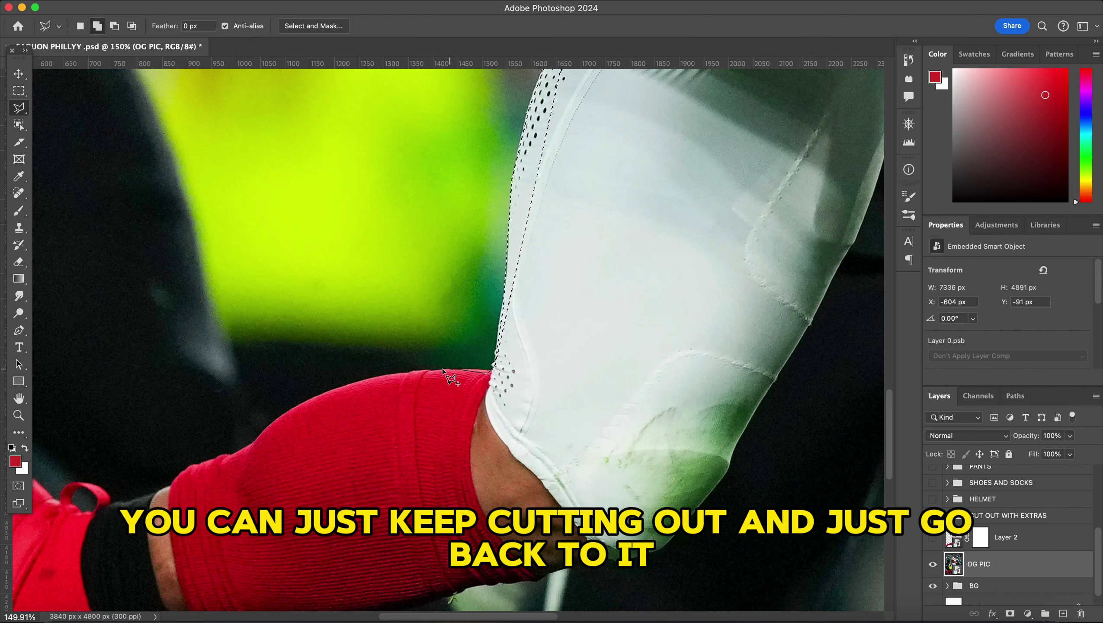
pyautogui.click(411, 372)
pyautogui.click(315, 398)
pyautogui.click(286, 425)
pyautogui.click(260, 506)
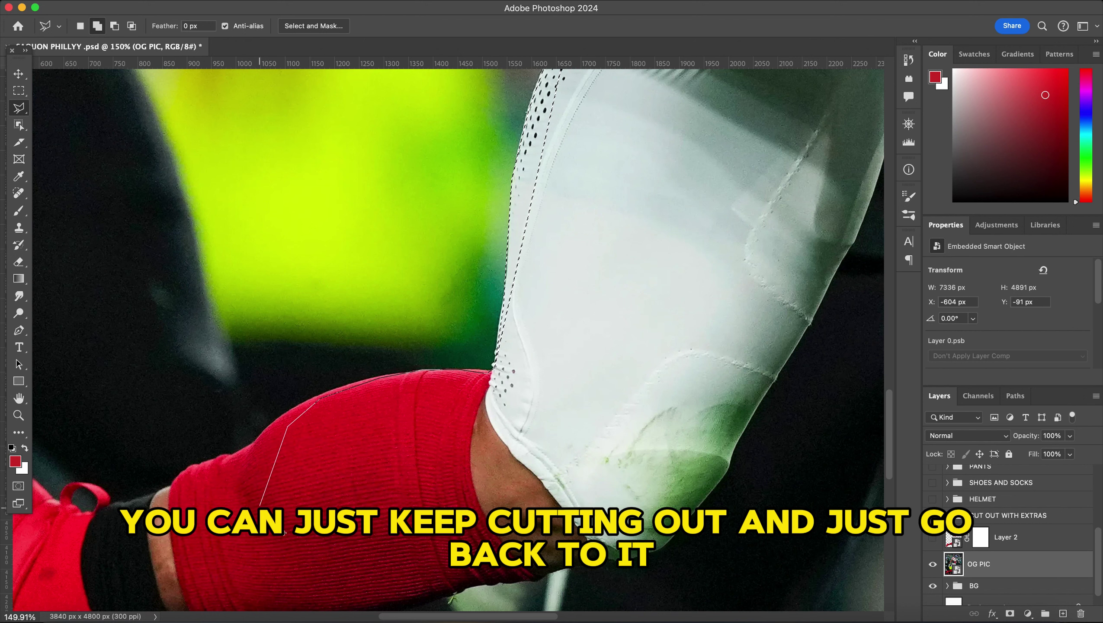
pyautogui.click(293, 538)
pyautogui.scroll(-2, 367, 543)
pyautogui.click(416, 526)
pyautogui.click(534, 507)
pyautogui.click(597, 504)
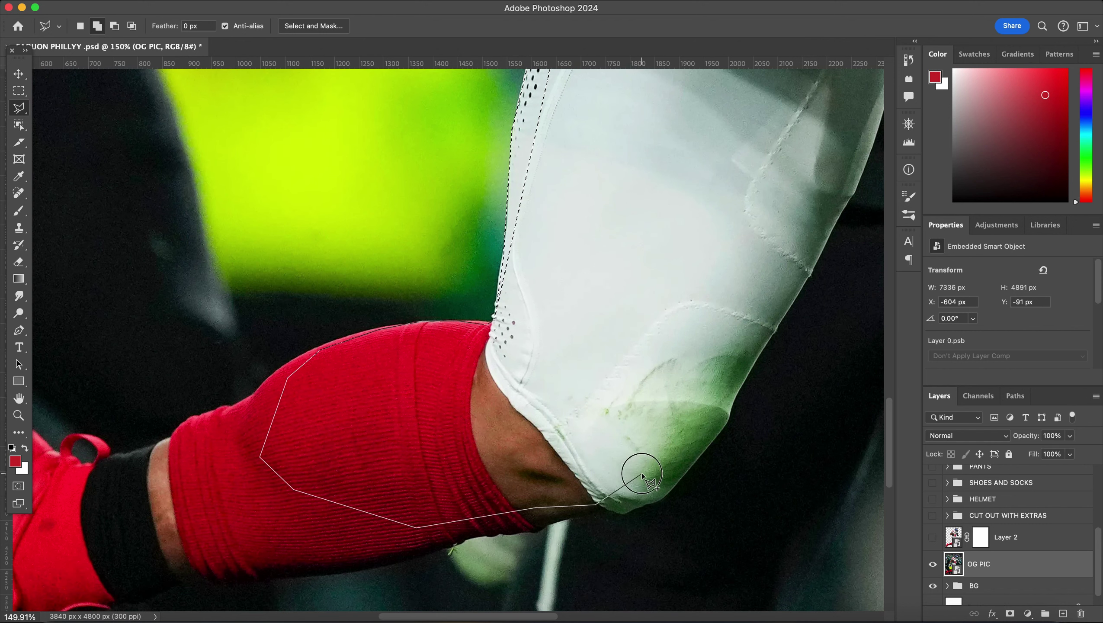
pyautogui.click(645, 468)
pyautogui.click(670, 361)
pyautogui.click(668, 213)
pyautogui.click(540, 133)
pyautogui.click(517, 140)
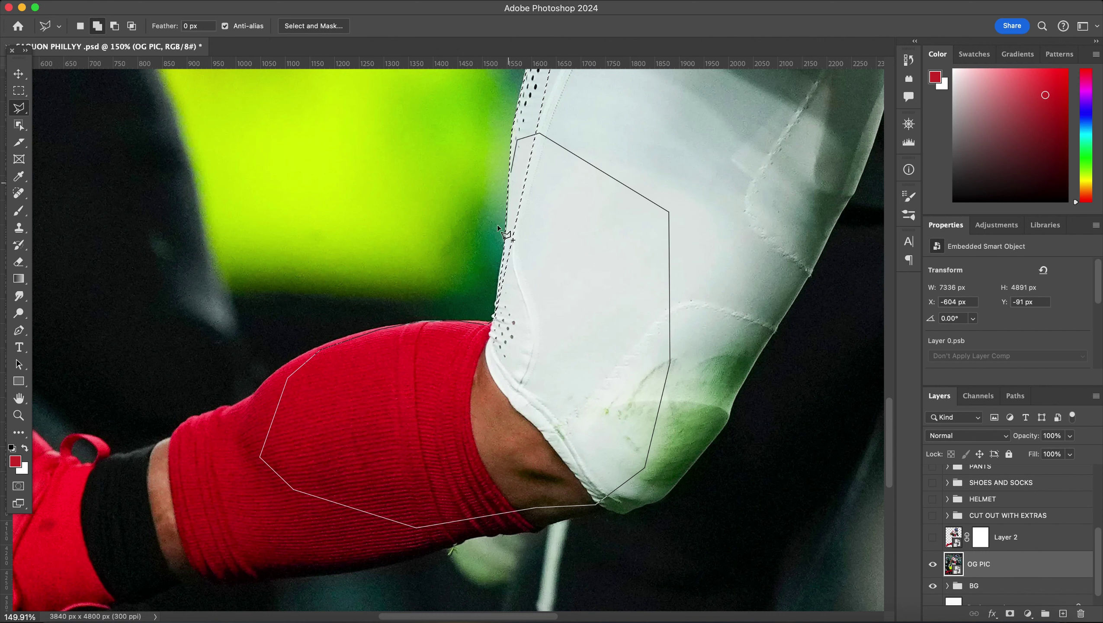
pyautogui.click(492, 321)
pyautogui.scroll(5, 462, 160)
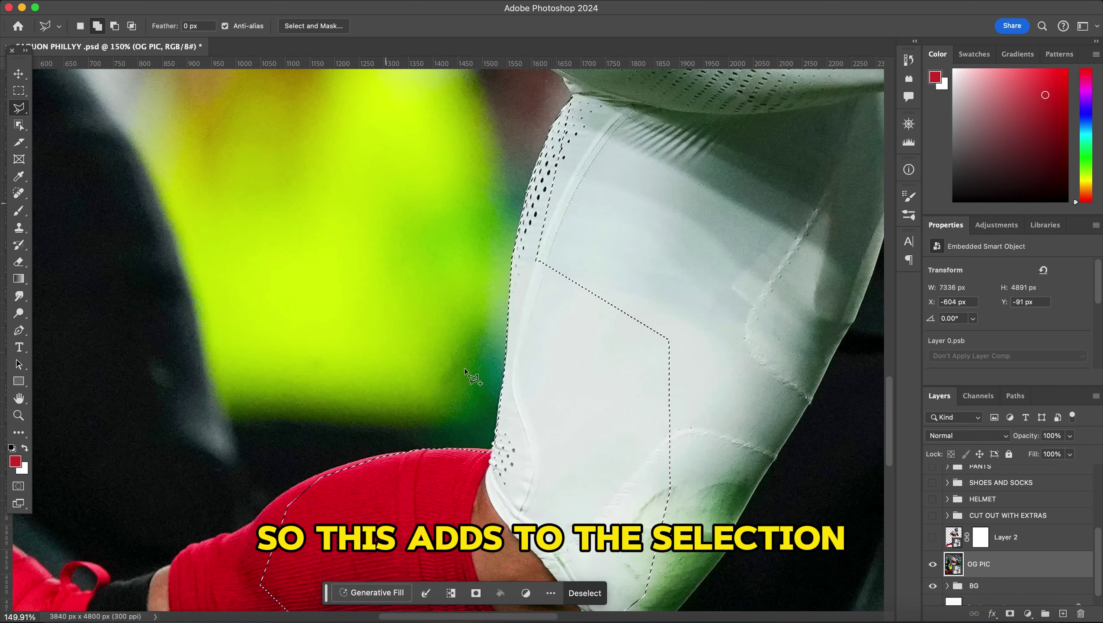
pyautogui.scroll(-5, 524, 476)
pyautogui.click(591, 551)
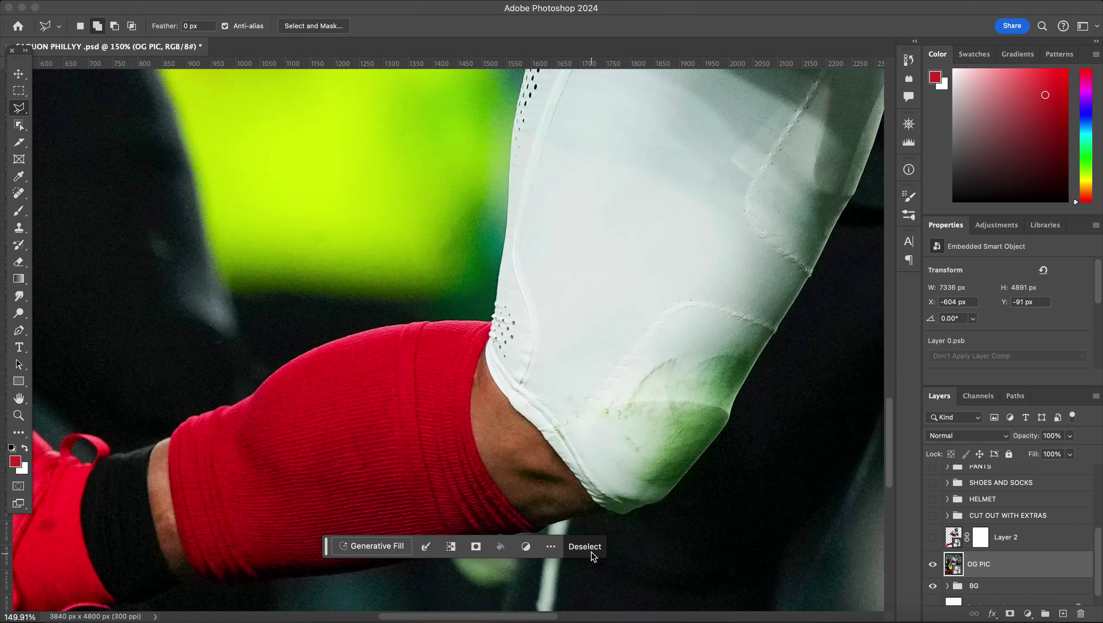
# Fit the whole image on screen and show the finished player cutout on Layer 2.
pyautogui.click(19, 74)
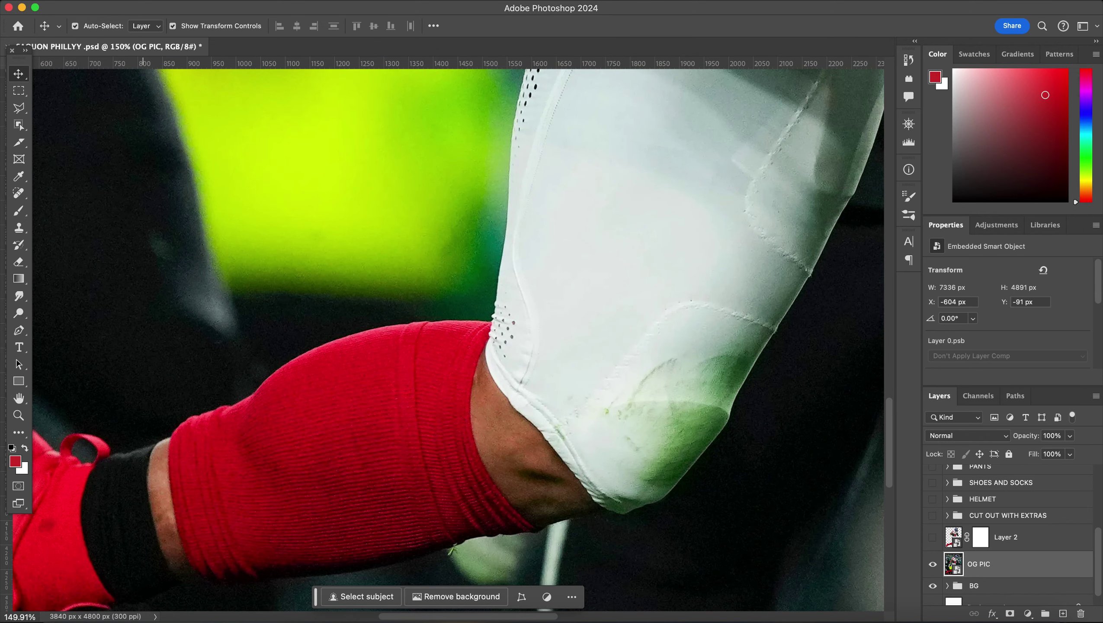
pyautogui.click(366, 7)
pyautogui.click(406, 116)
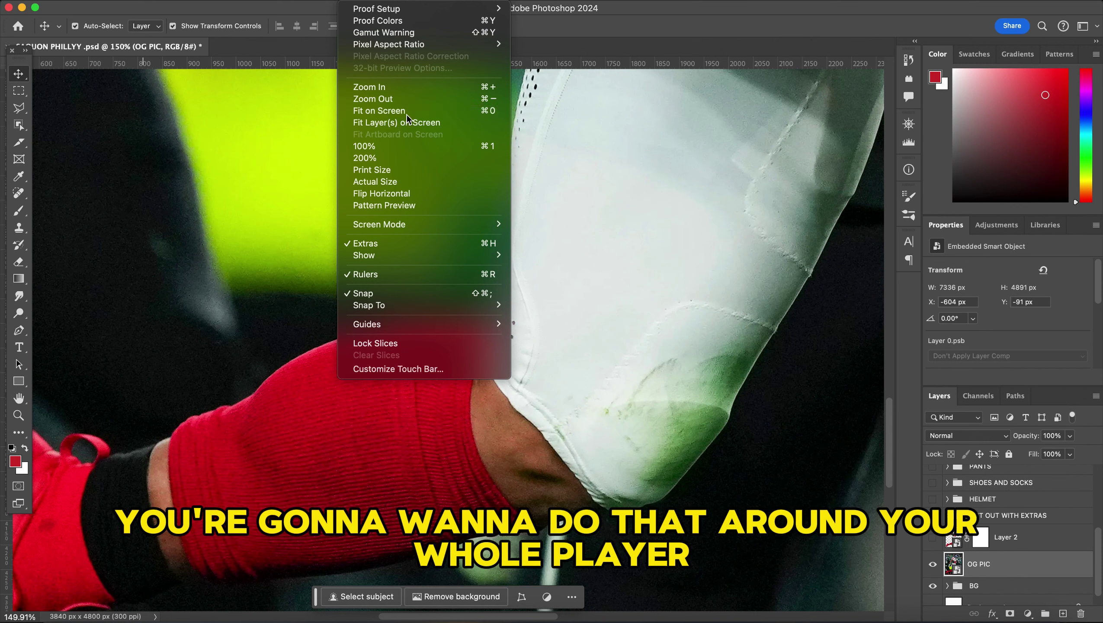
pyautogui.click(934, 565)
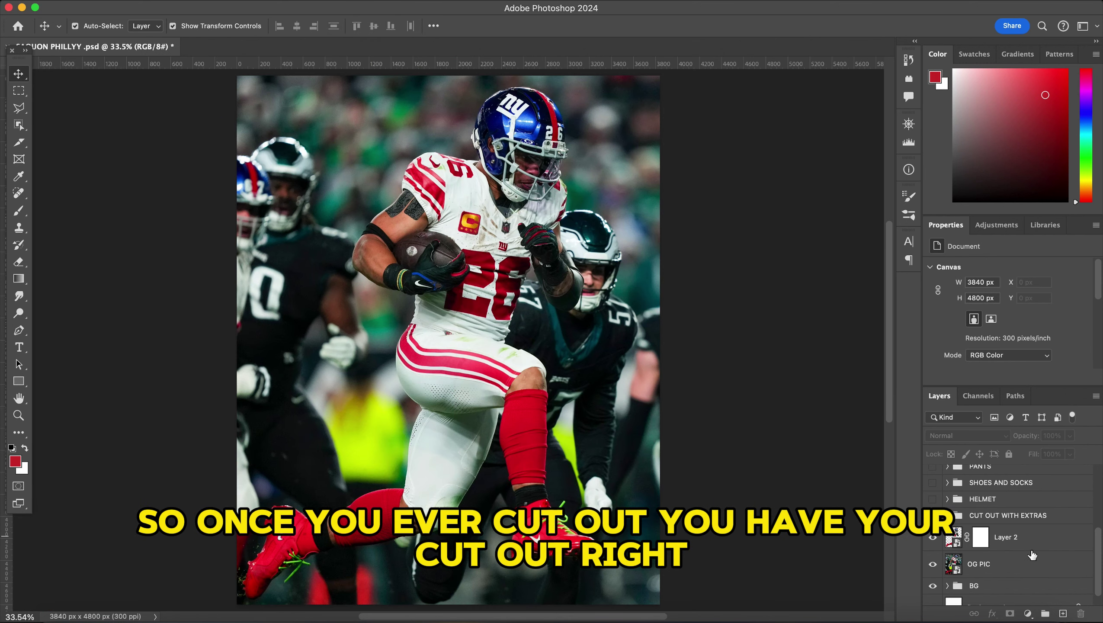
# Try moving the Layer 2 player cutout sideways off the original player, and undo the move.
pyautogui.moveTo(606, 320); pyautogui.dragTo(544, 332)
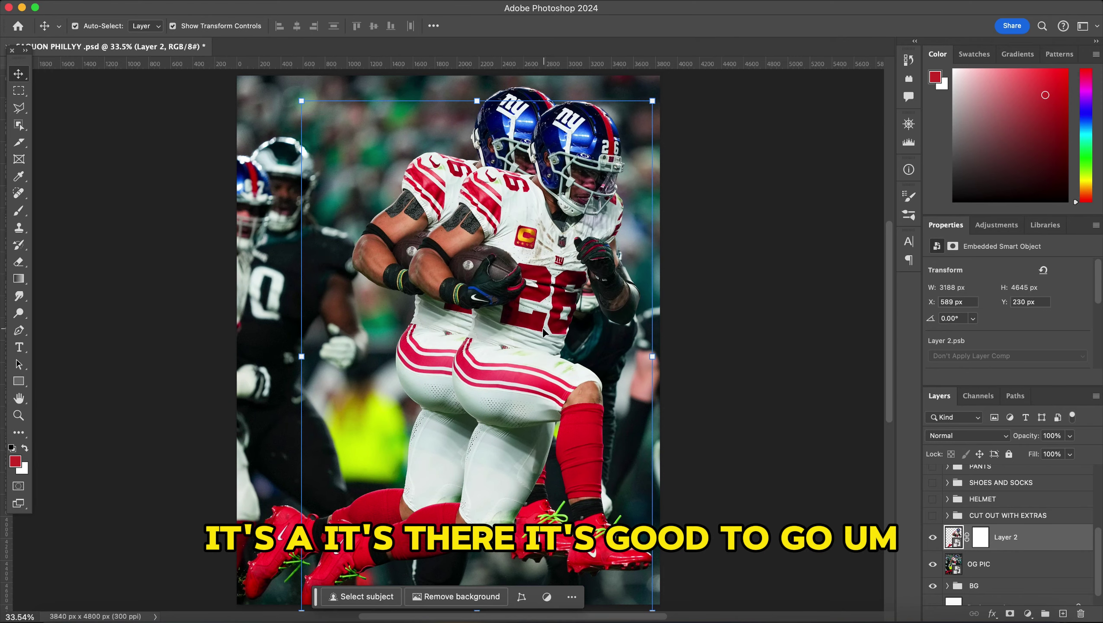
pyautogui.press('super+z')
pyautogui.click(741, 312)
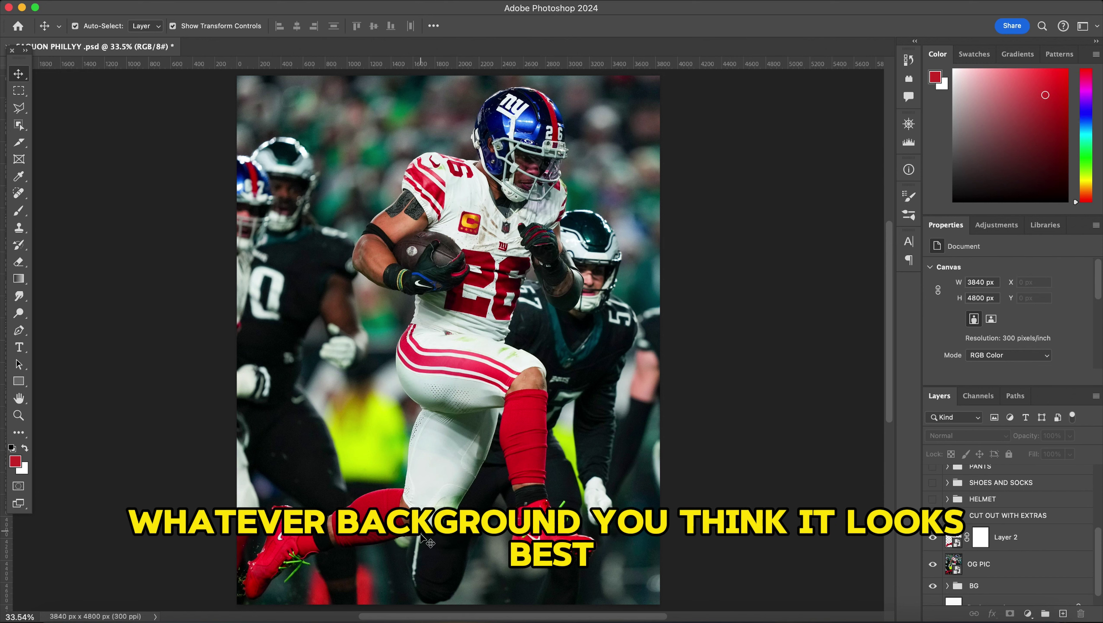
# Hide the OG PIC layer and fill the blank strip above the BG group's background photo using Generative Fill without a prompt.
pyautogui.click(932, 565)
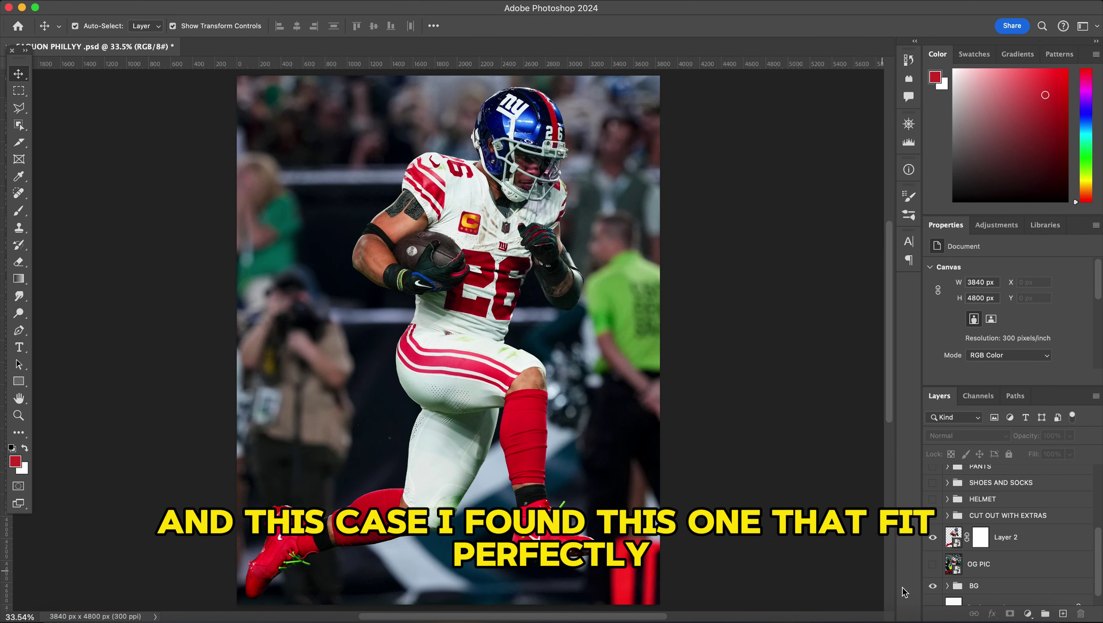
pyautogui.click(946, 586)
pyautogui.moveTo(237, 139); pyautogui.dragTo(696, 219)
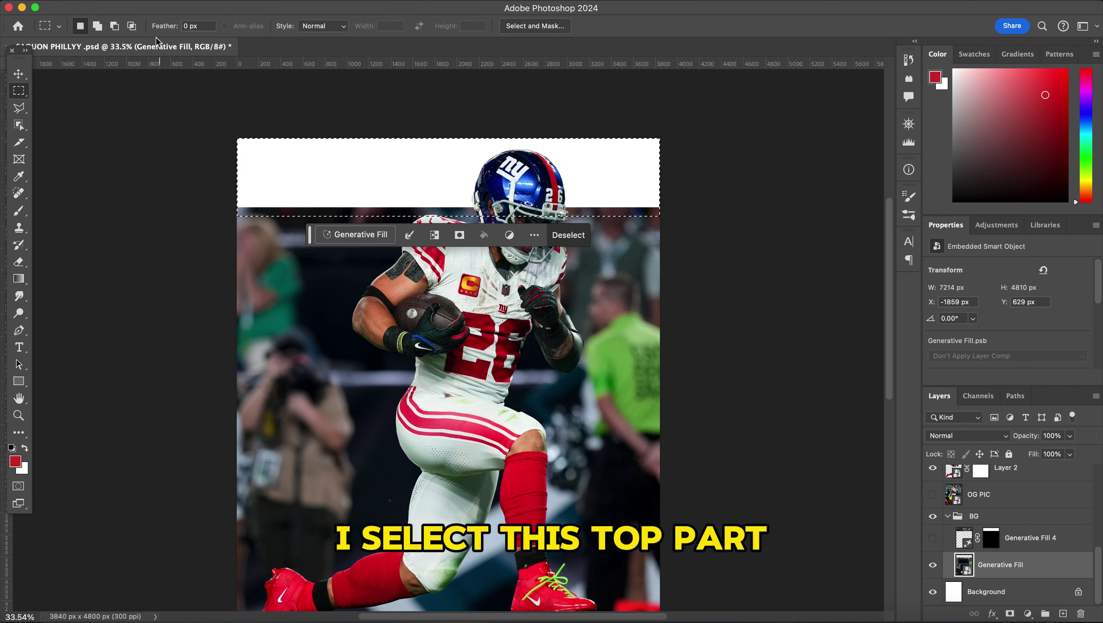
pyautogui.click(362, 235)
pyautogui.click(592, 236)
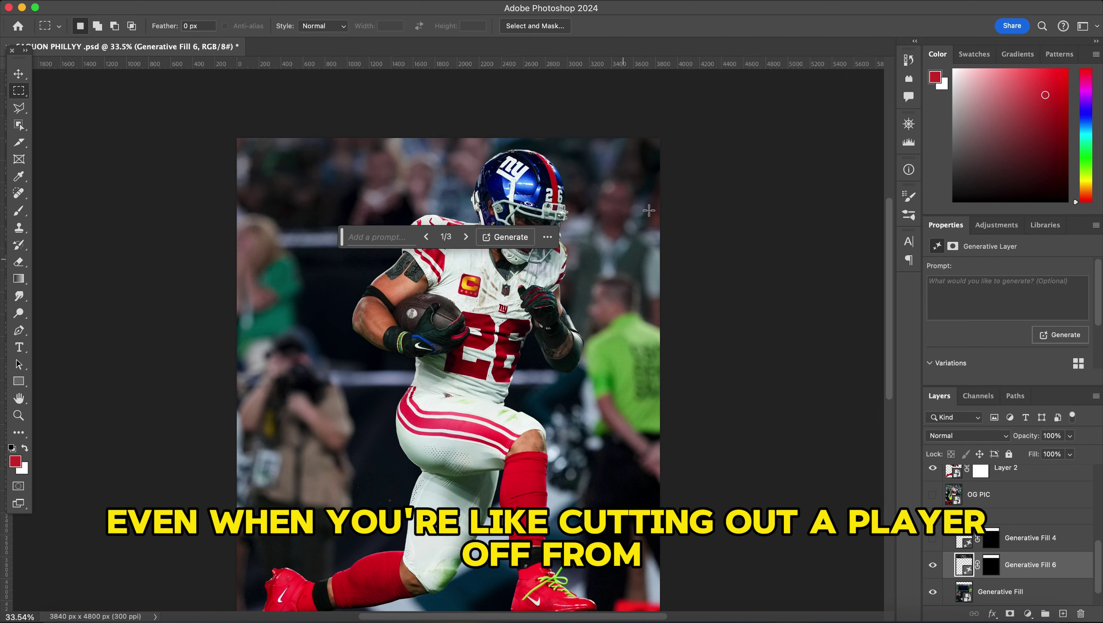
# Compare the background with and without the Generative Fill 6 layer.
pyautogui.scroll(-2, 641, 293)
pyautogui.scroll(-4, 496, 390)
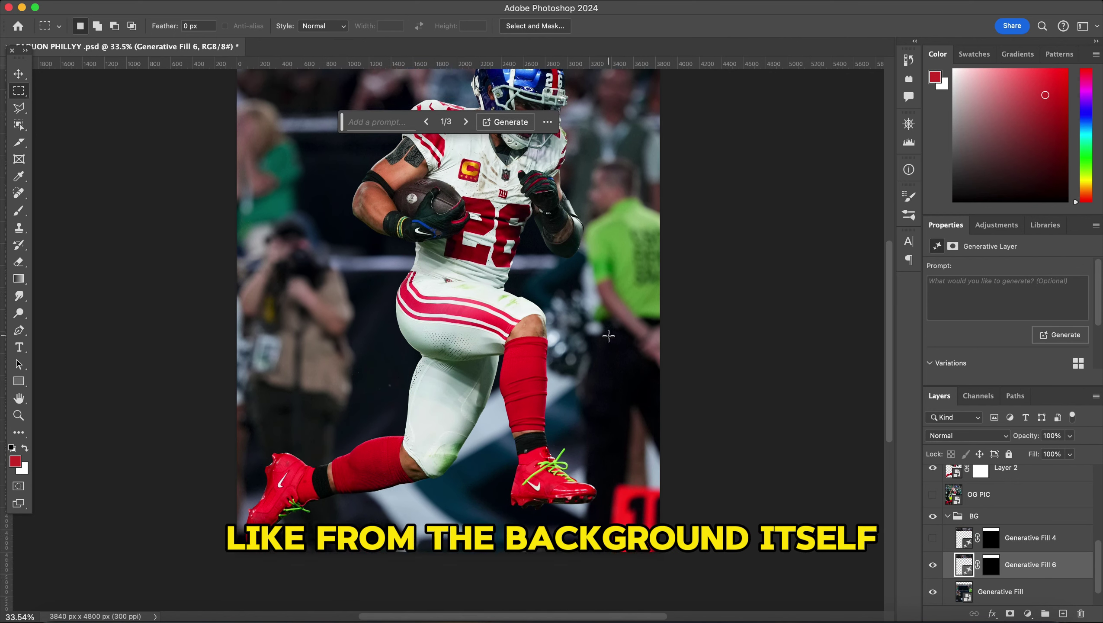
pyautogui.scroll(4, 681, 438)
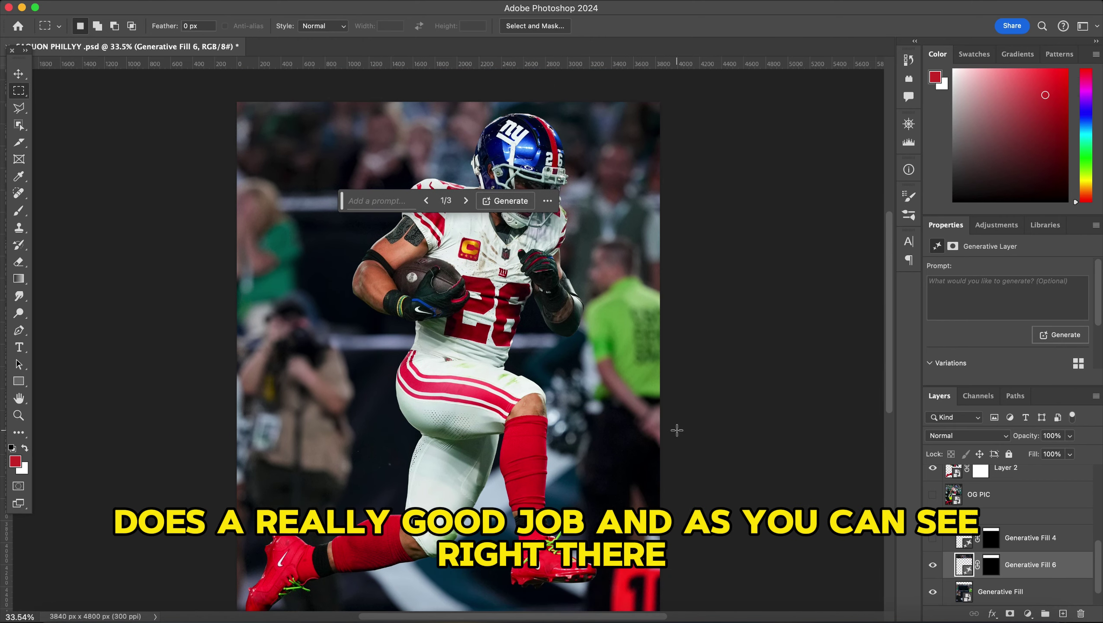
pyautogui.click(18, 73)
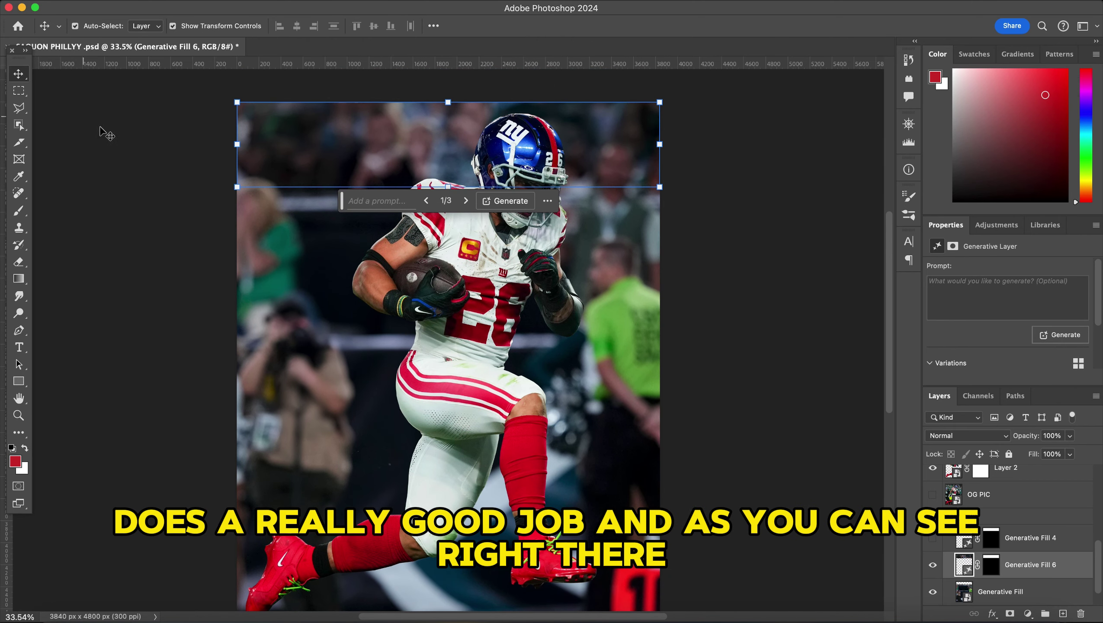
pyautogui.click(98, 131)
pyautogui.click(933, 564)
pyautogui.click(933, 564)
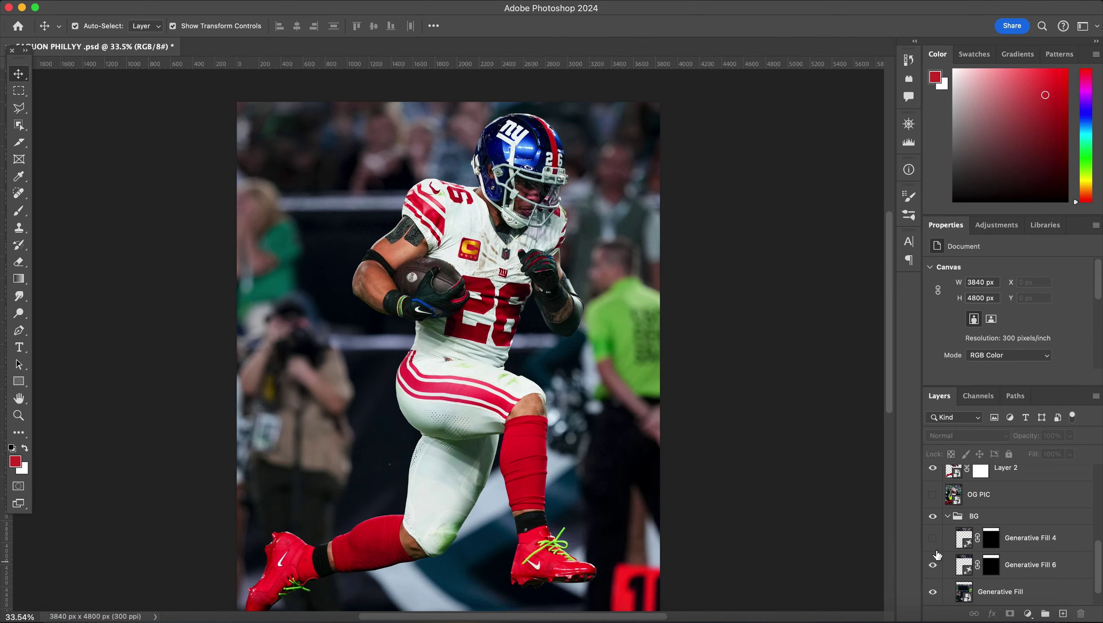
pyautogui.click(933, 565)
pyautogui.click(933, 564)
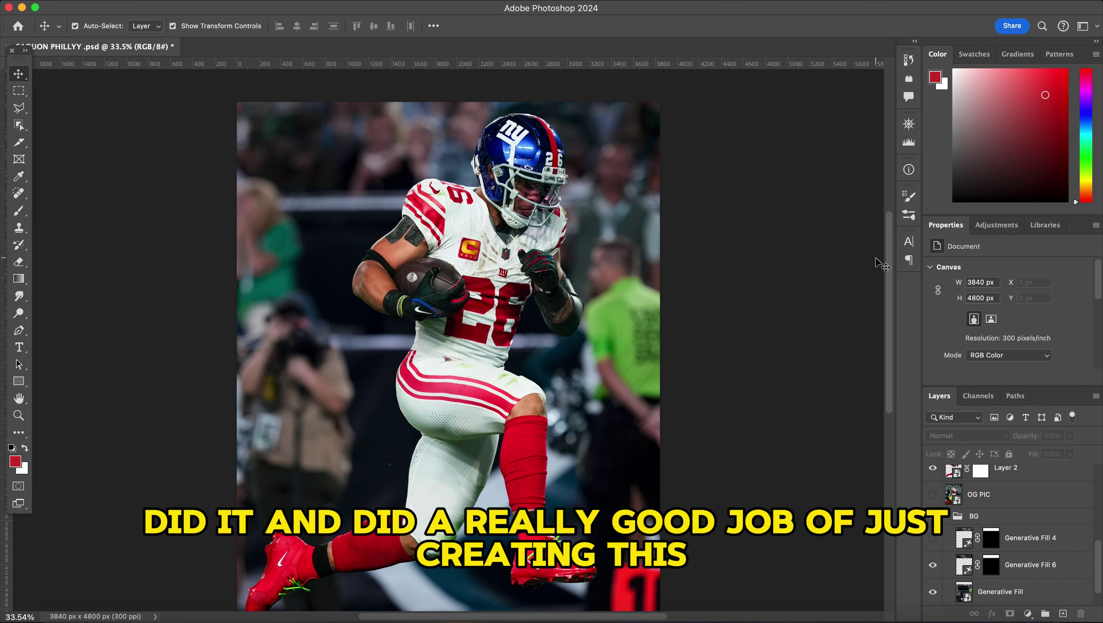
# Preview the other variations of the Generative Fill 6 layer and return to the first variation.
pyautogui.scroll(-1, 654, 245)
pyautogui.click(474, 161)
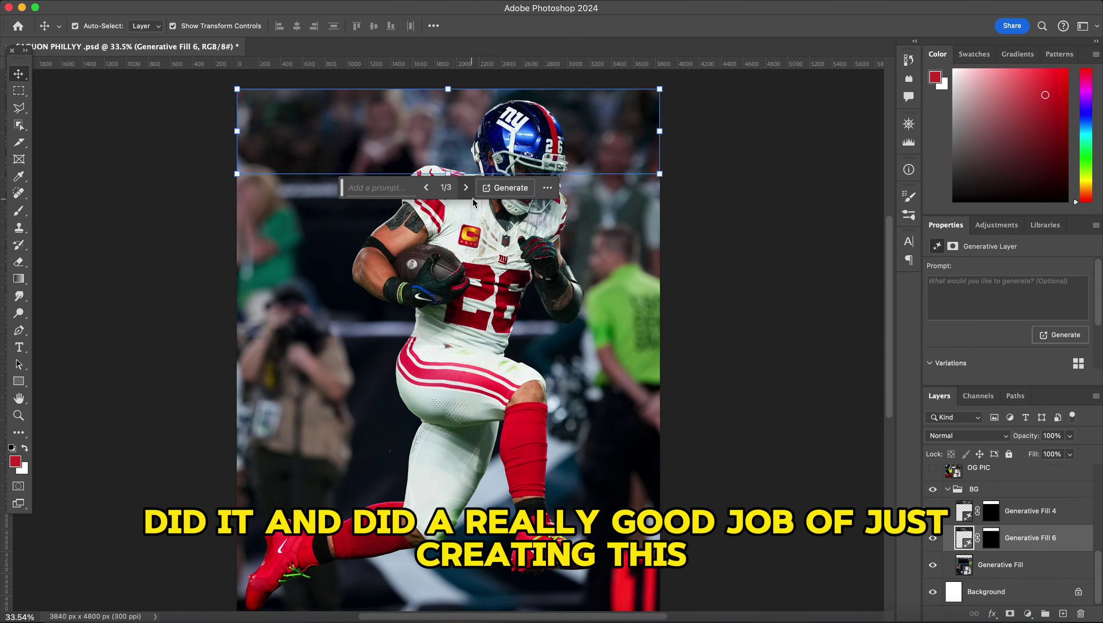
pyautogui.scroll(1, 474, 203)
pyautogui.click(771, 249)
pyautogui.hotkey('ctrl', 'z')
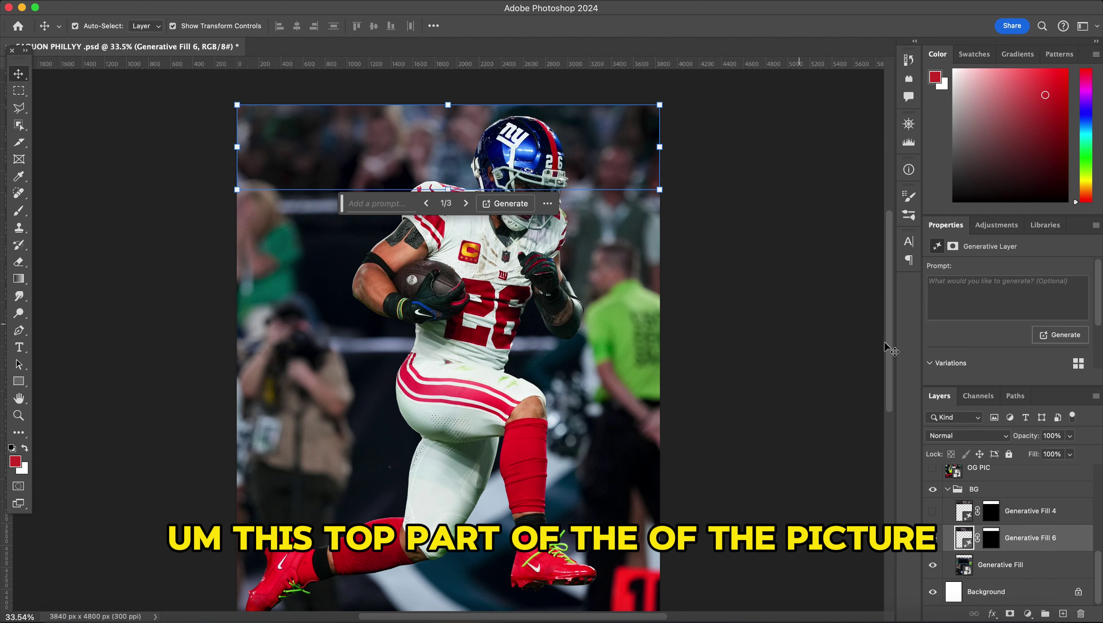
pyautogui.scroll(-2, 1016, 306)
pyautogui.click(1061, 337)
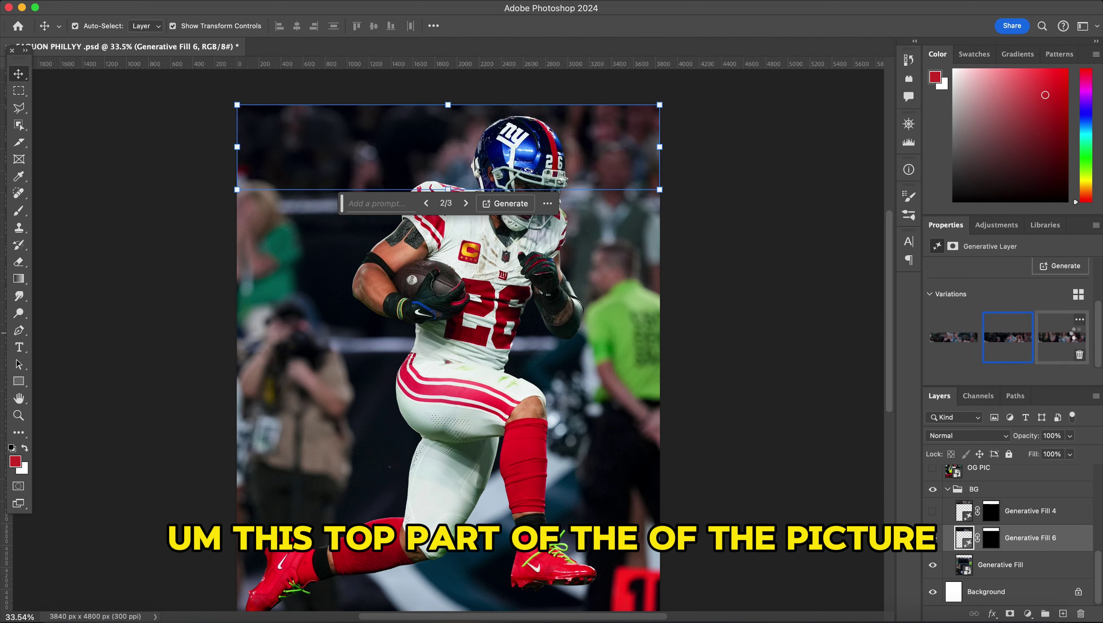
pyautogui.click(963, 342)
pyautogui.click(759, 192)
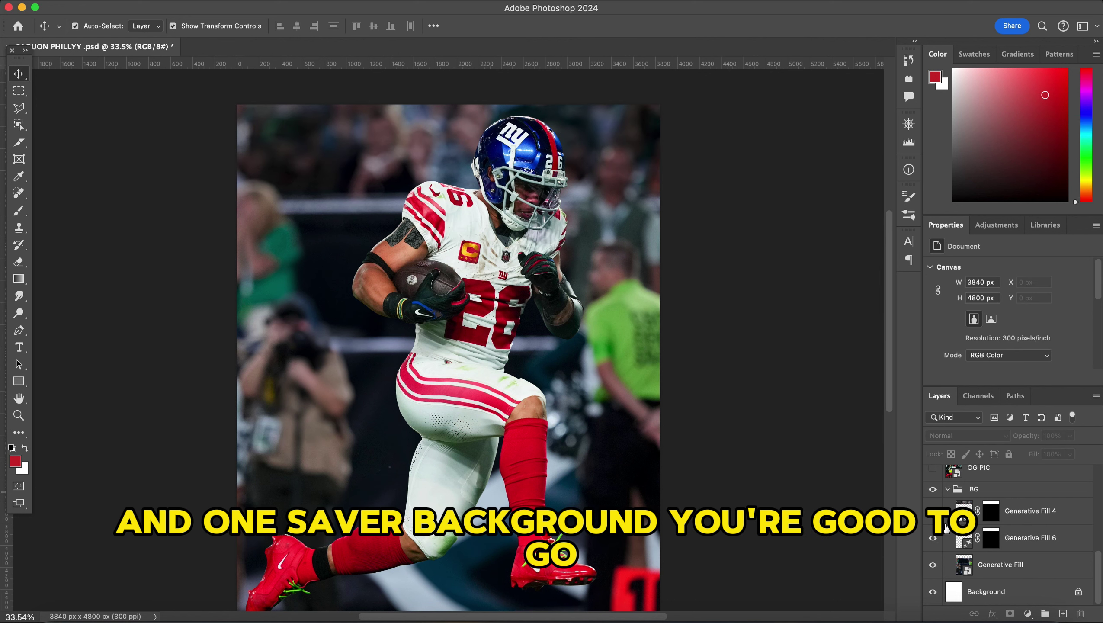
# Collapse the BG group and check the background by switching the group's visibility off and on.
pyautogui.click(947, 490)
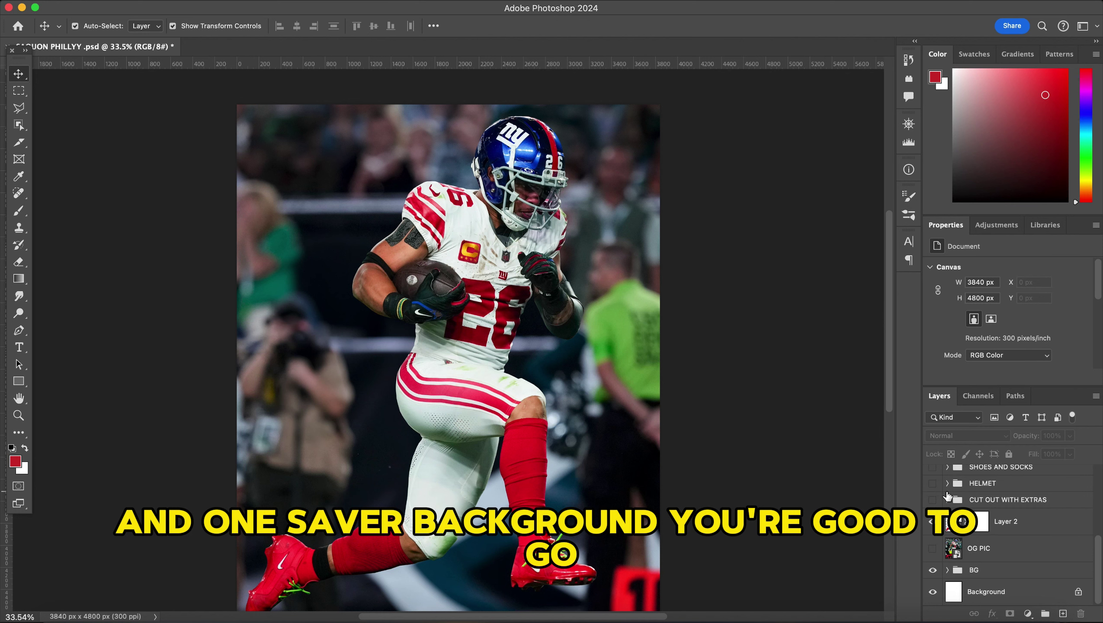
pyautogui.click(932, 569)
pyautogui.click(932, 570)
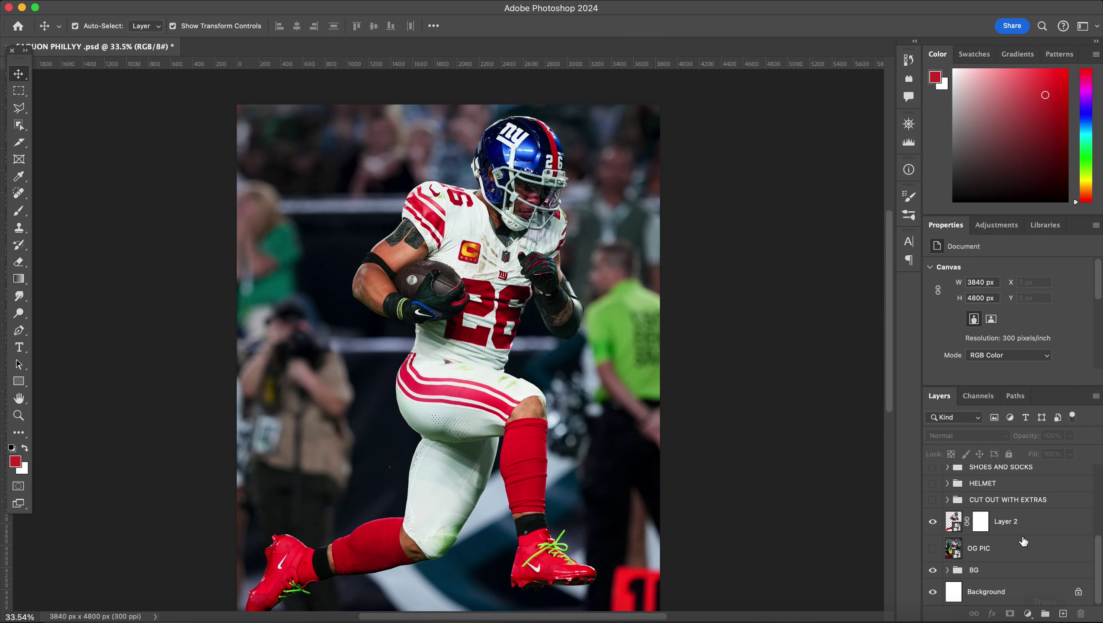
pyautogui.click(1041, 531)
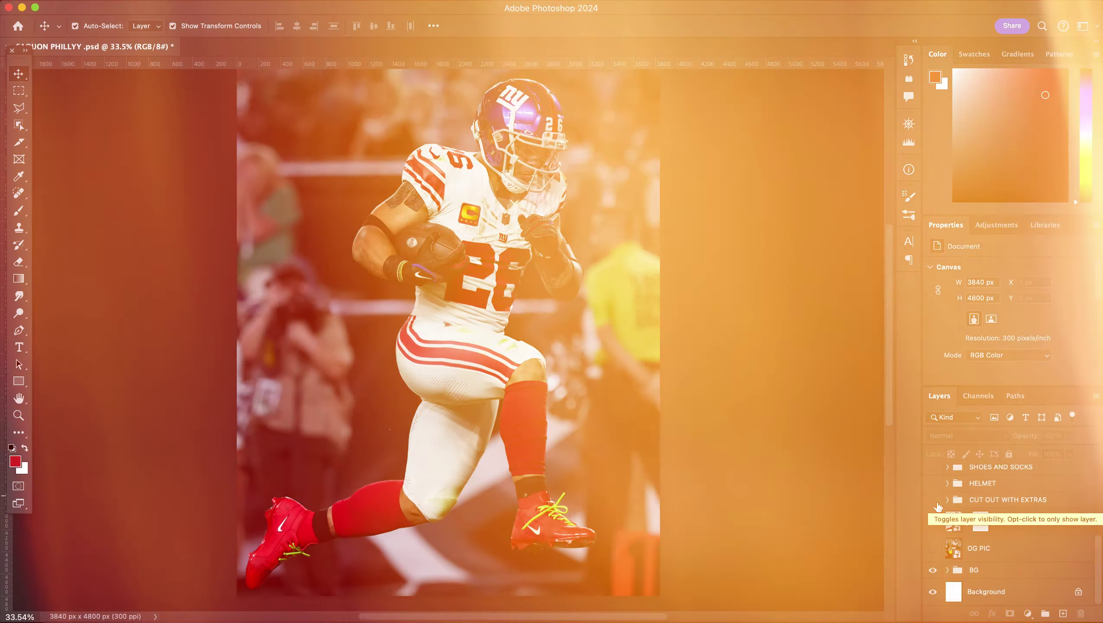
# Toggle the visibility of the CUT OUT WITH EXTRAS group and hide the Layer 2 cutout.
pyautogui.click(935, 501)
pyautogui.click(933, 500)
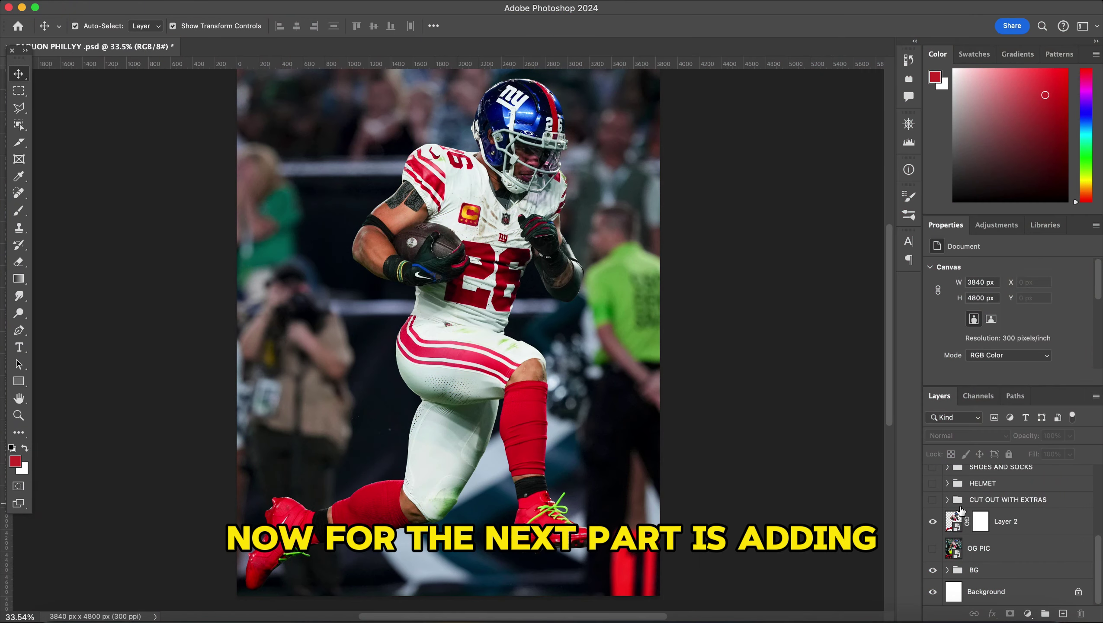
pyautogui.scroll(3, 961, 510)
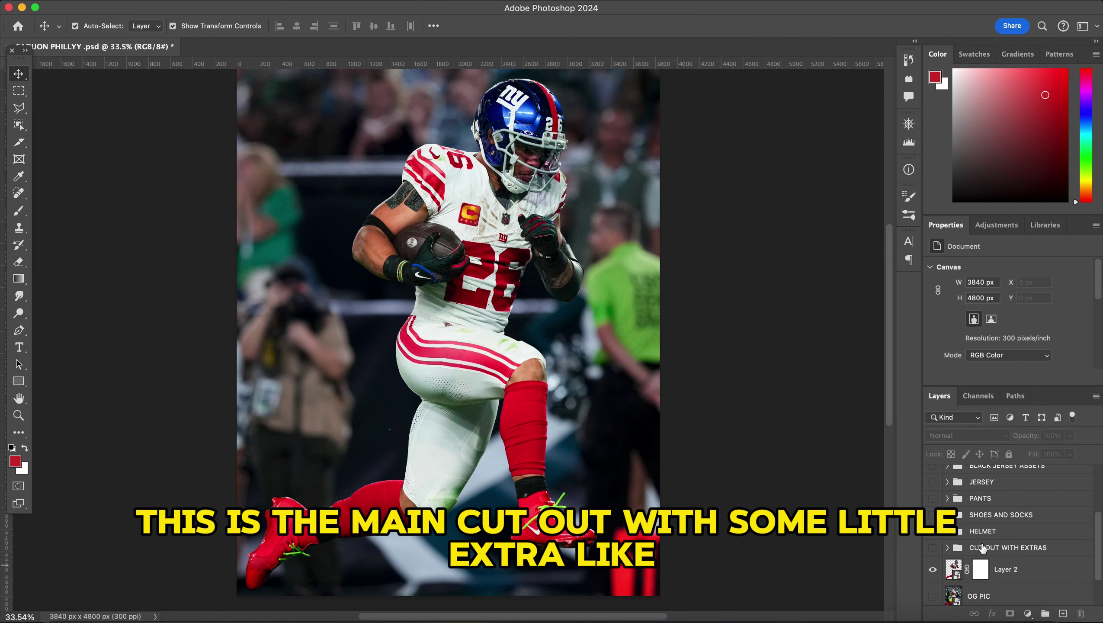
pyautogui.click(933, 570)
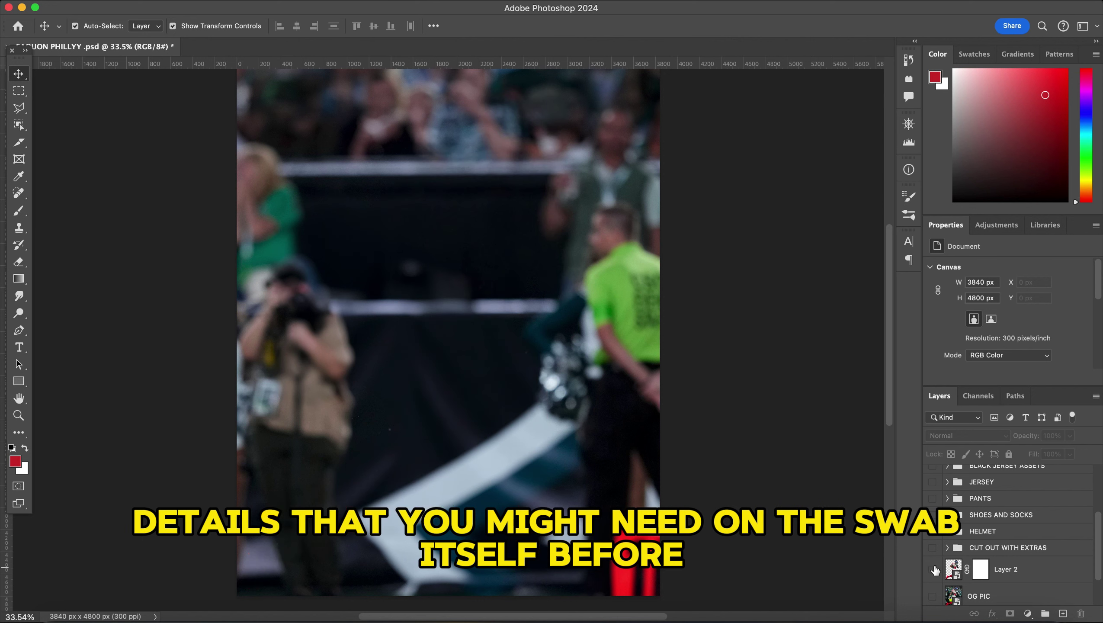
# Show the Layer 2 cutout again and examine the player's blue helmet up close.
pyautogui.click(933, 570)
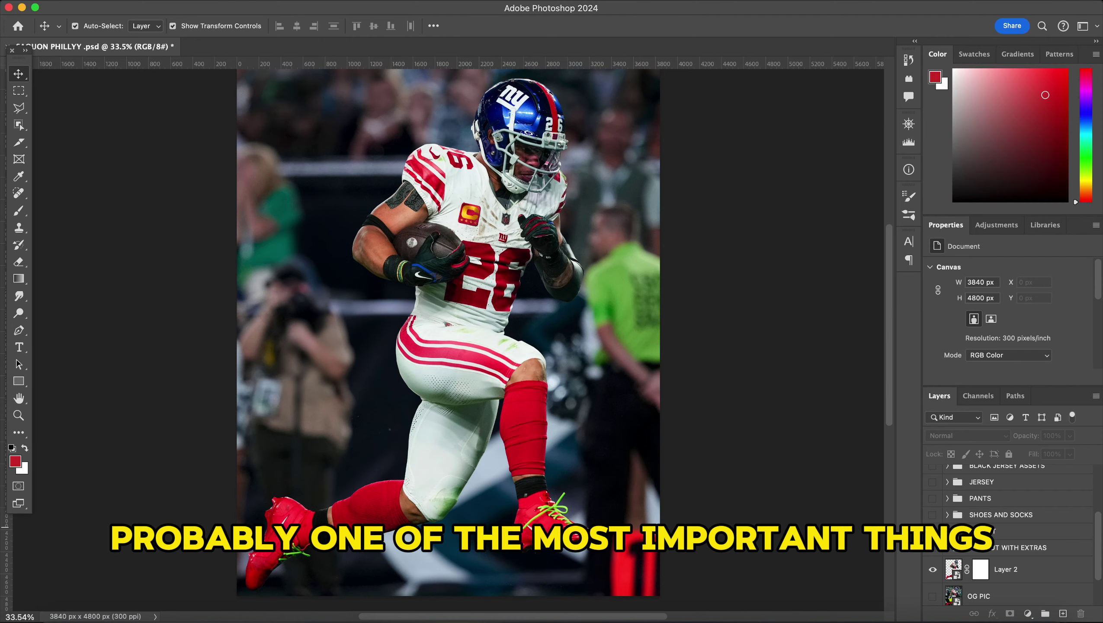
pyautogui.scroll(6, 728, 308)
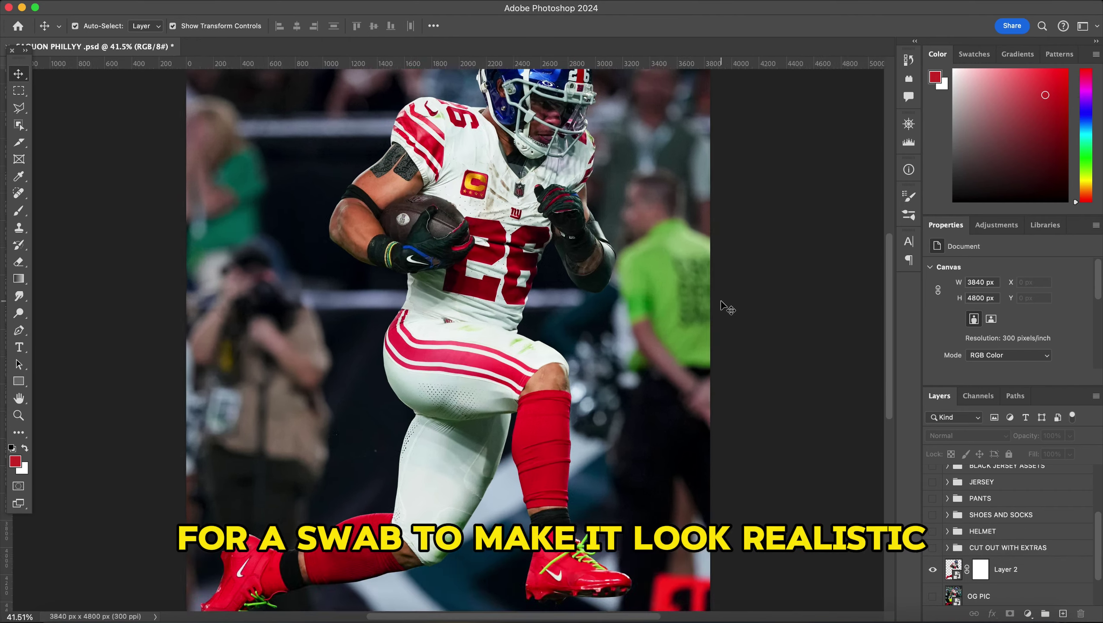
pyautogui.scroll(5, 723, 306)
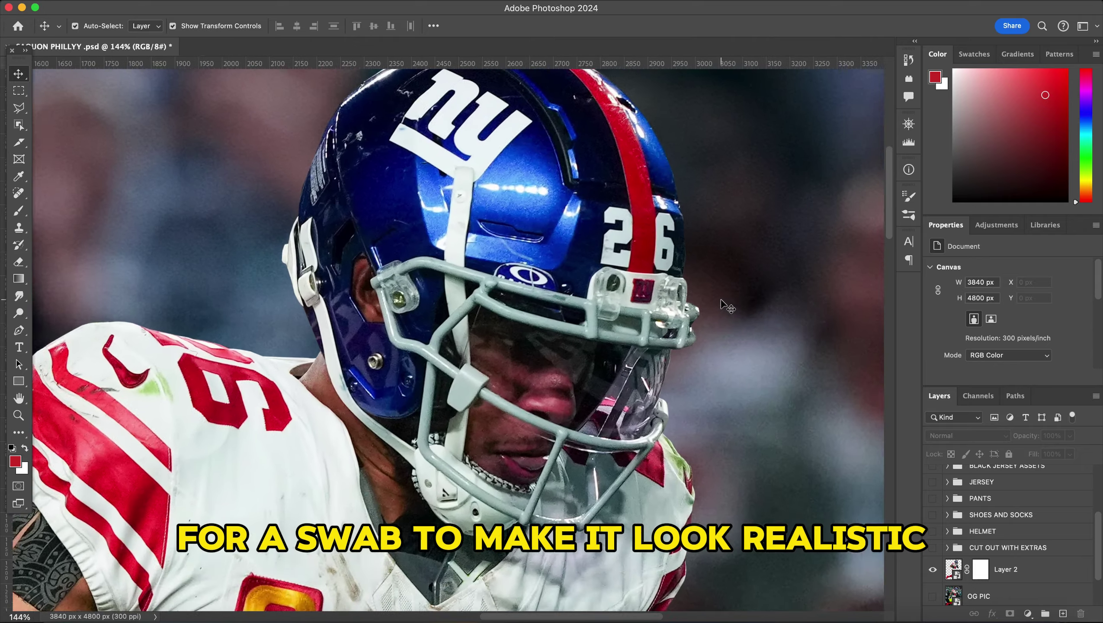
pyautogui.scroll(3, 724, 306)
pyautogui.scroll(3, 671, 292)
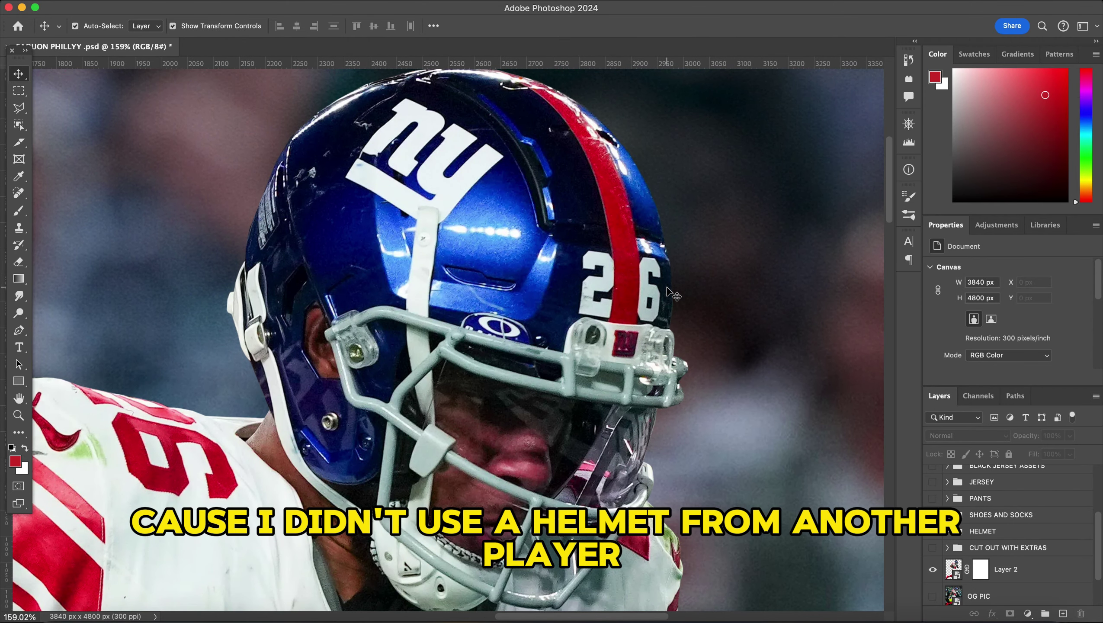
pyautogui.scroll(-1, 671, 293)
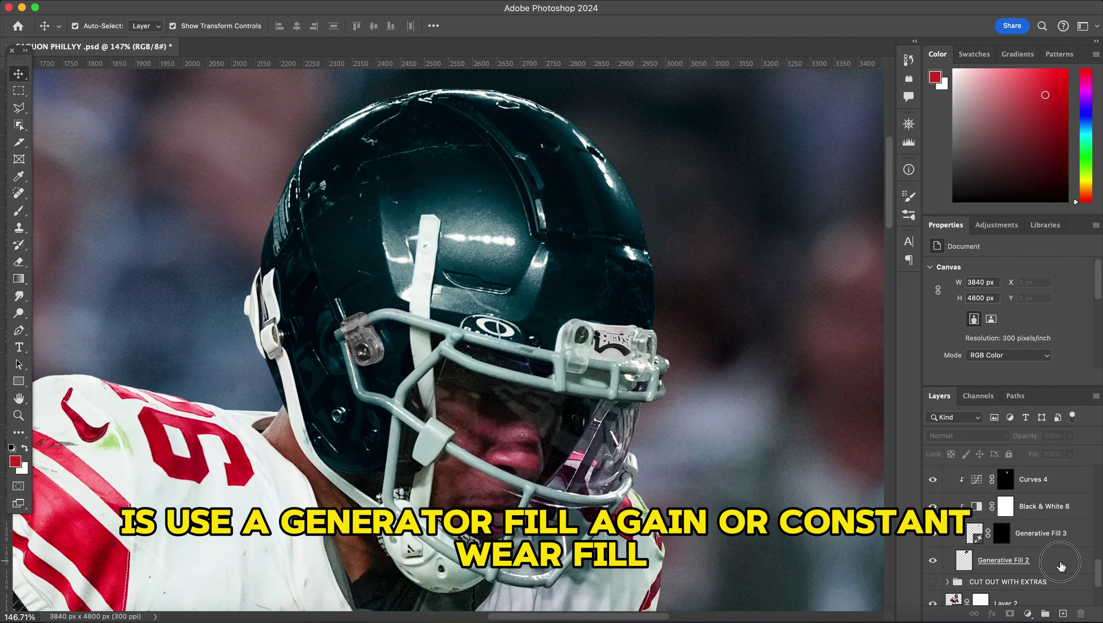
# Select the Generative Fill 2 layer and compare the helmet with Generative Fill 3 switched off and on.
pyautogui.click(959, 554)
pyautogui.click(933, 540)
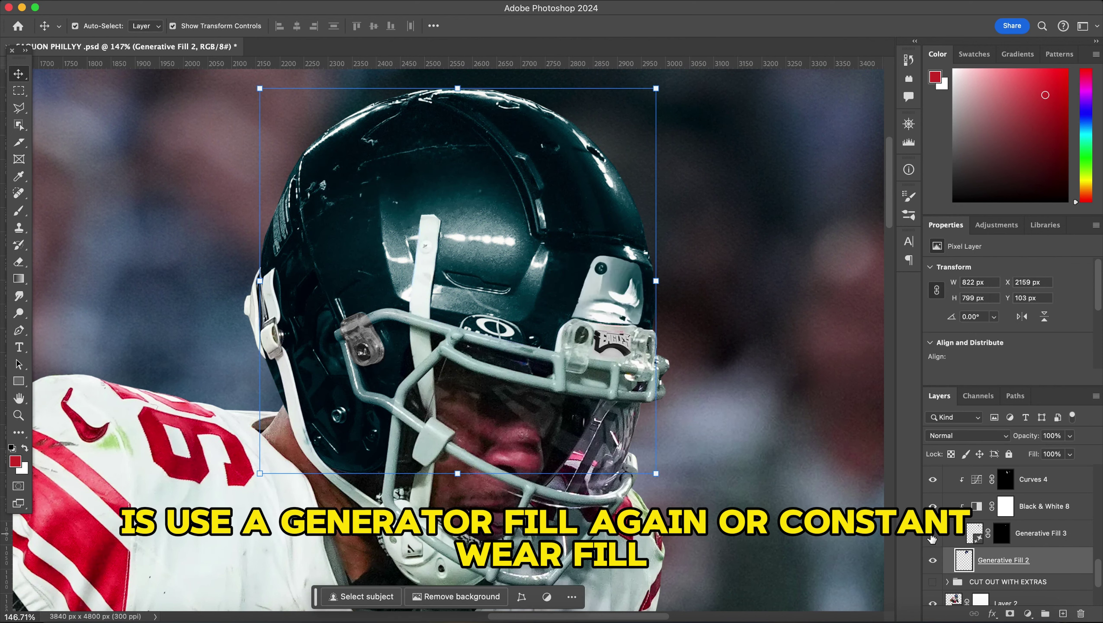
pyautogui.click(932, 544)
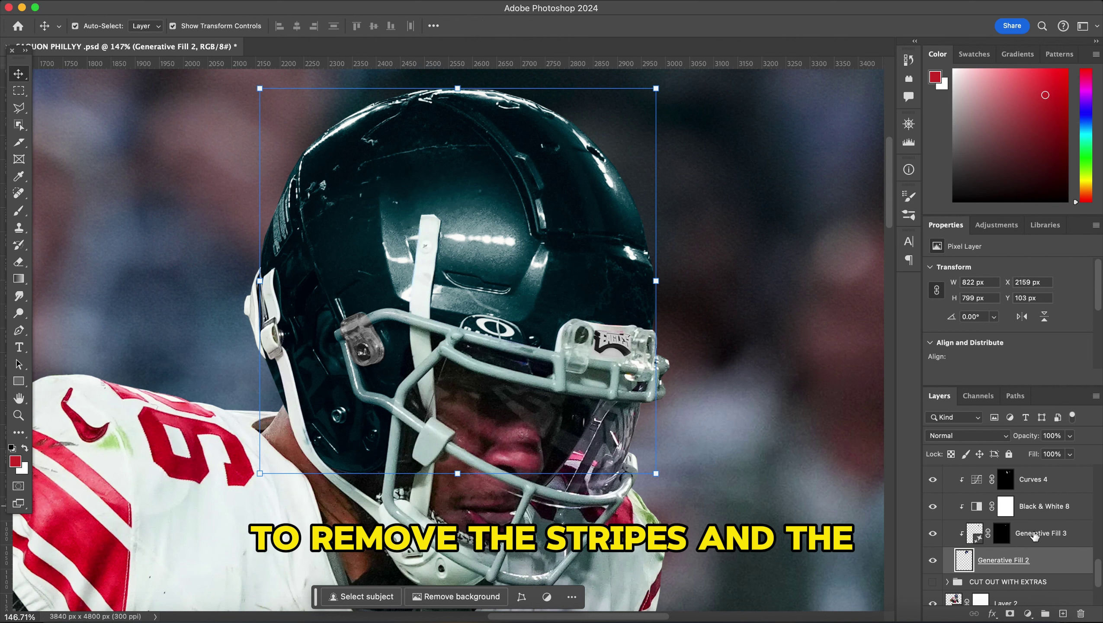
# Compare the helmet with and without the Generative Fill 2 layer, leaving that layer hidden.
pyautogui.scroll(-3, 1034, 535)
pyautogui.click(932, 495)
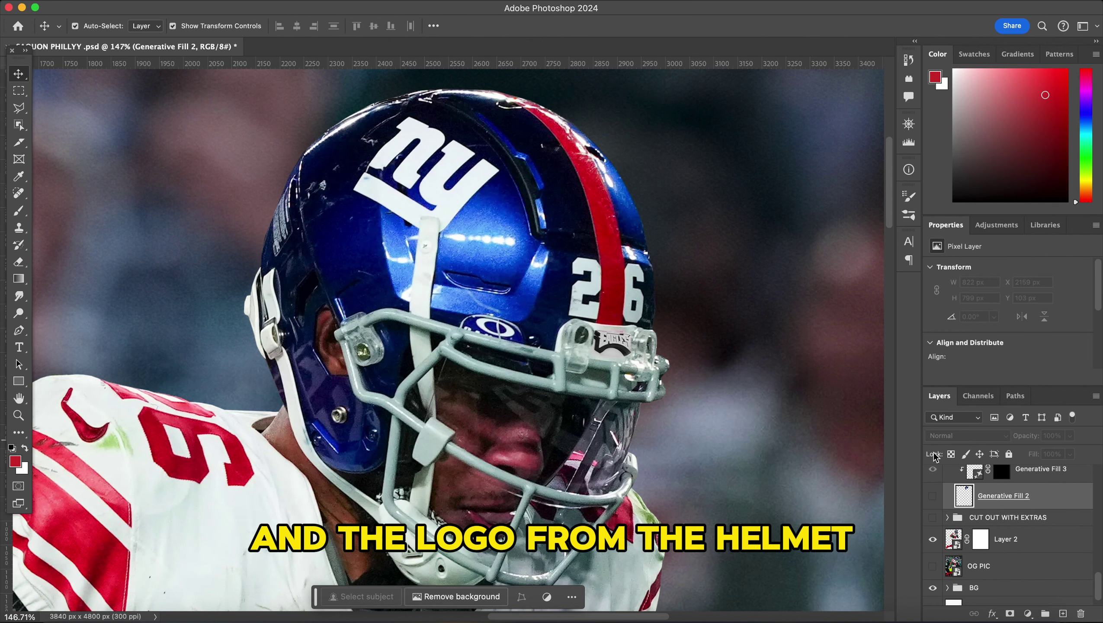
pyautogui.click(932, 495)
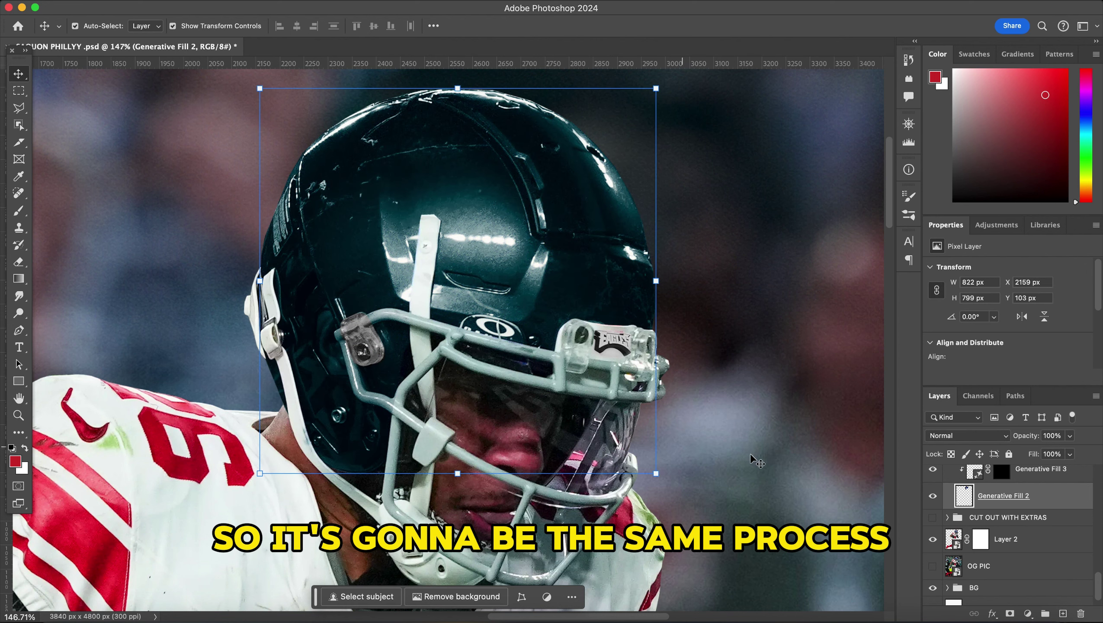
pyautogui.scroll(-2, 697, 436)
pyautogui.scroll(-2, 733, 313)
pyautogui.scroll(4, 733, 312)
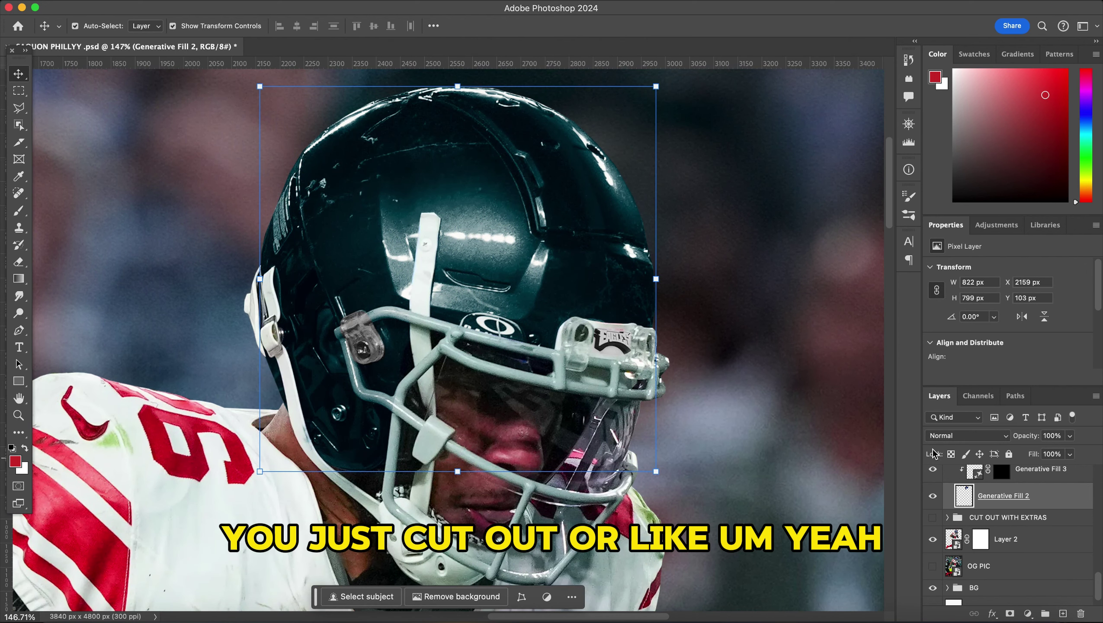
pyautogui.click(932, 495)
# Outline the NY logo on the Layer 2 helmet with the Polygonal Lasso, discard the outline and deselect the layer.
pyautogui.click(1055, 541)
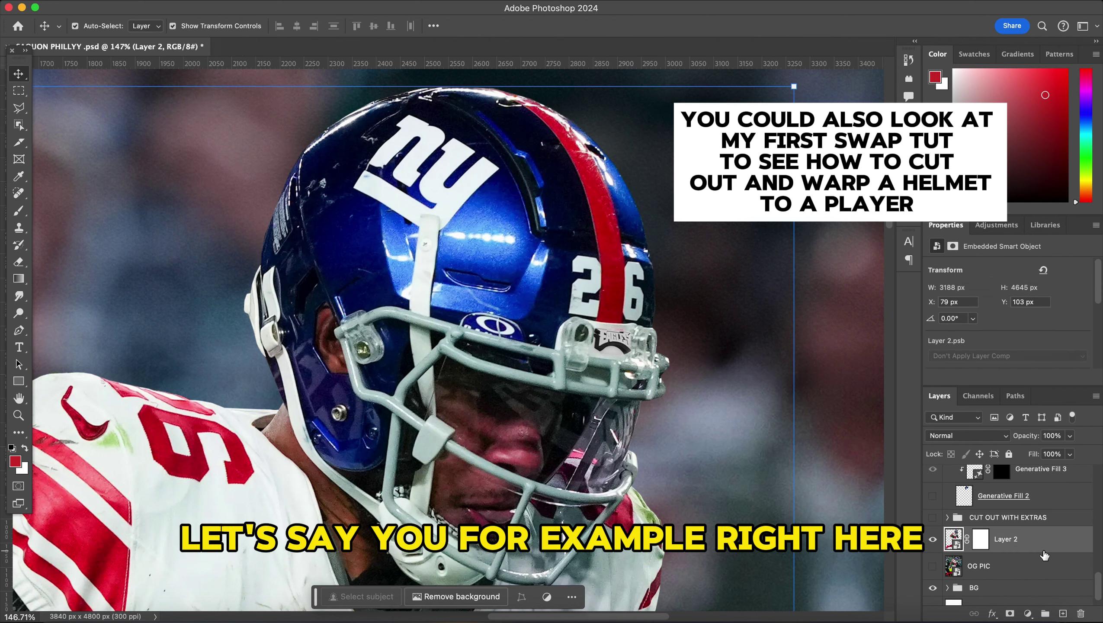
pyautogui.press('l')
pyautogui.scroll(3, 371, 270)
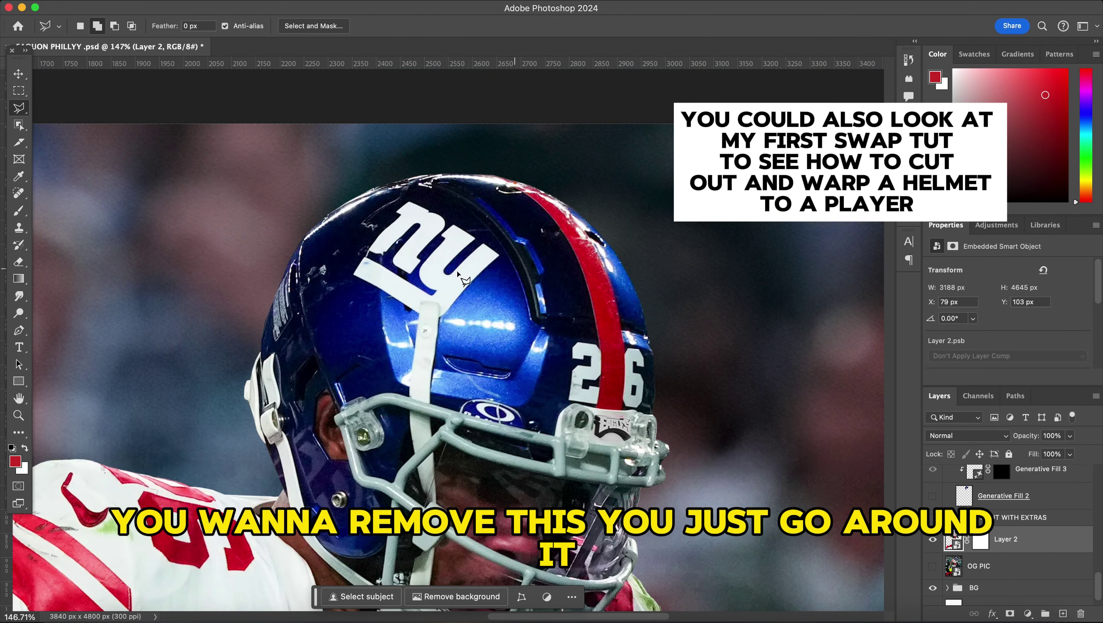
pyautogui.click(346, 274)
pyautogui.click(412, 321)
pyautogui.click(444, 326)
pyautogui.click(484, 306)
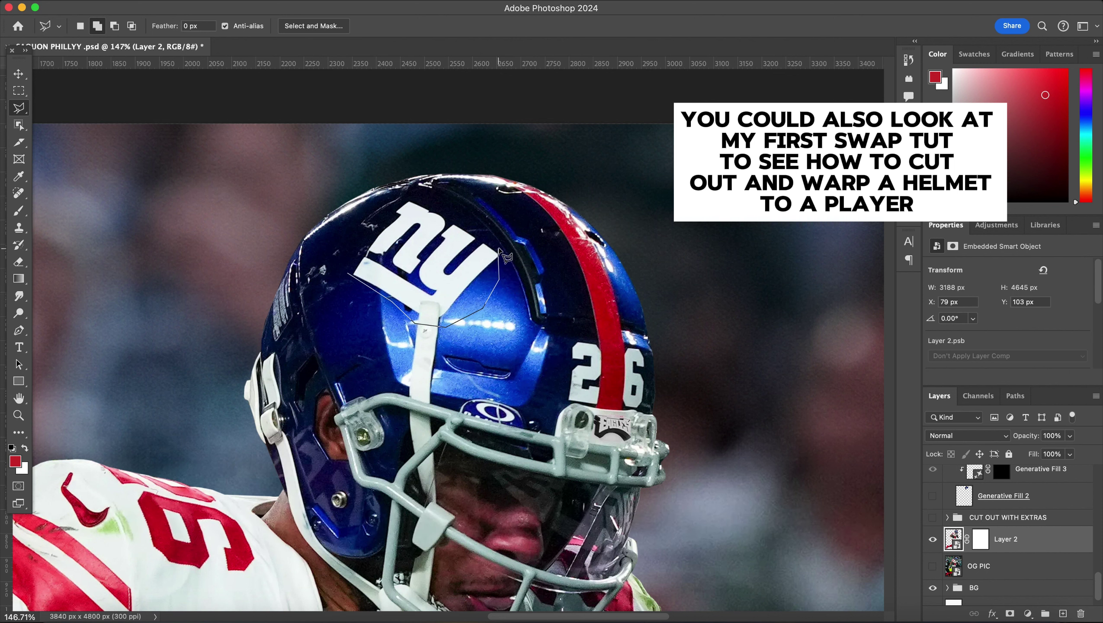
pyautogui.click(499, 261)
pyautogui.click(468, 215)
pyautogui.click(432, 201)
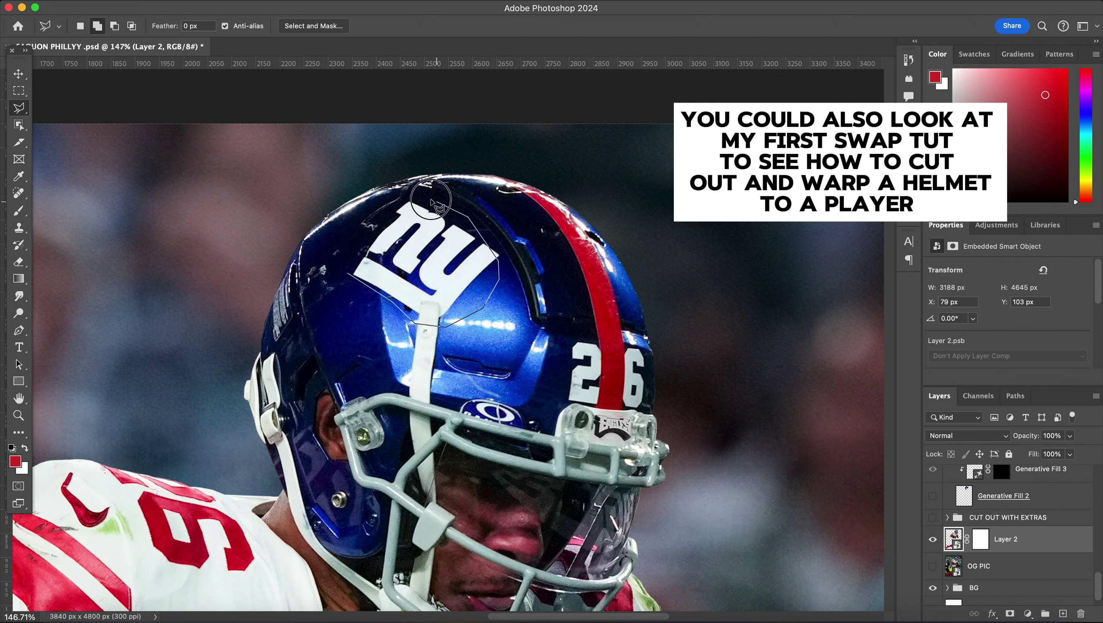
pyautogui.click(348, 274)
pyautogui.click(559, 351)
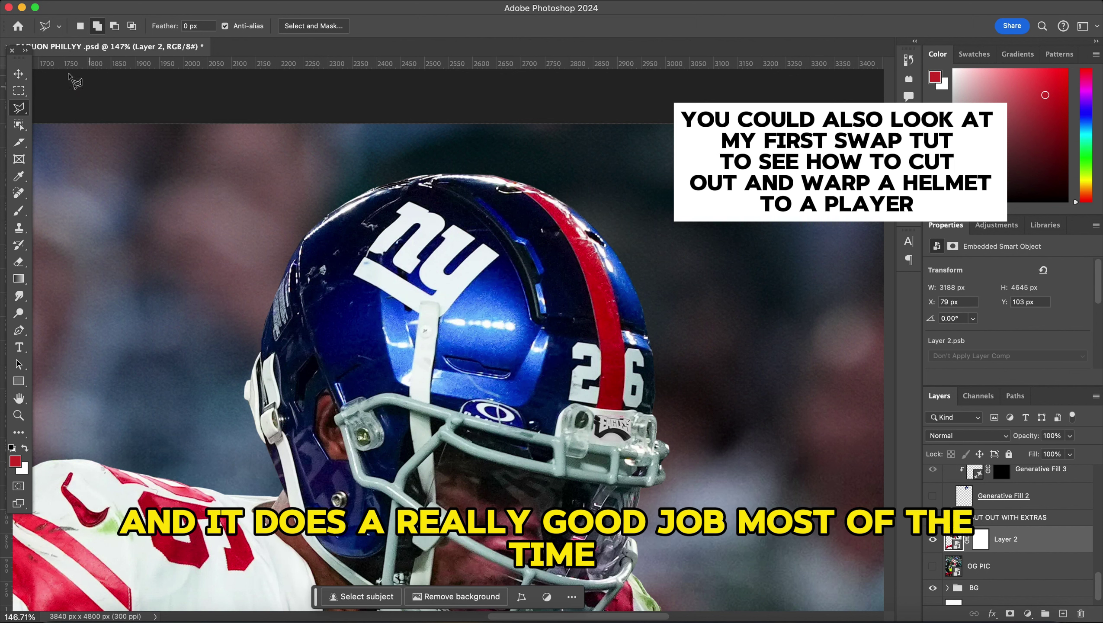
pyautogui.click(20, 75)
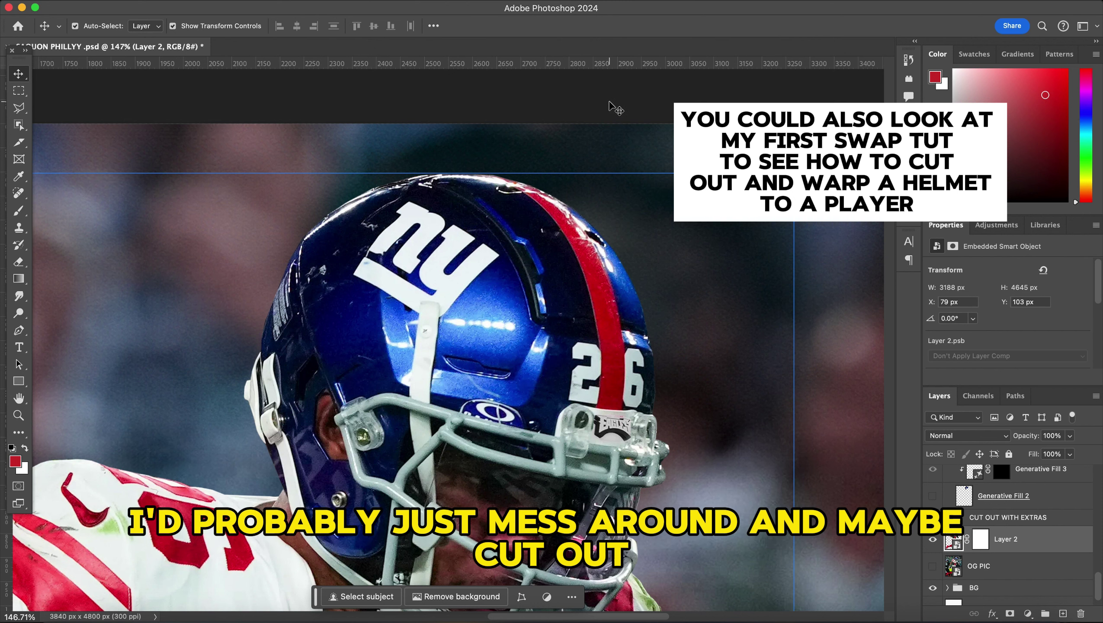
pyautogui.click(646, 109)
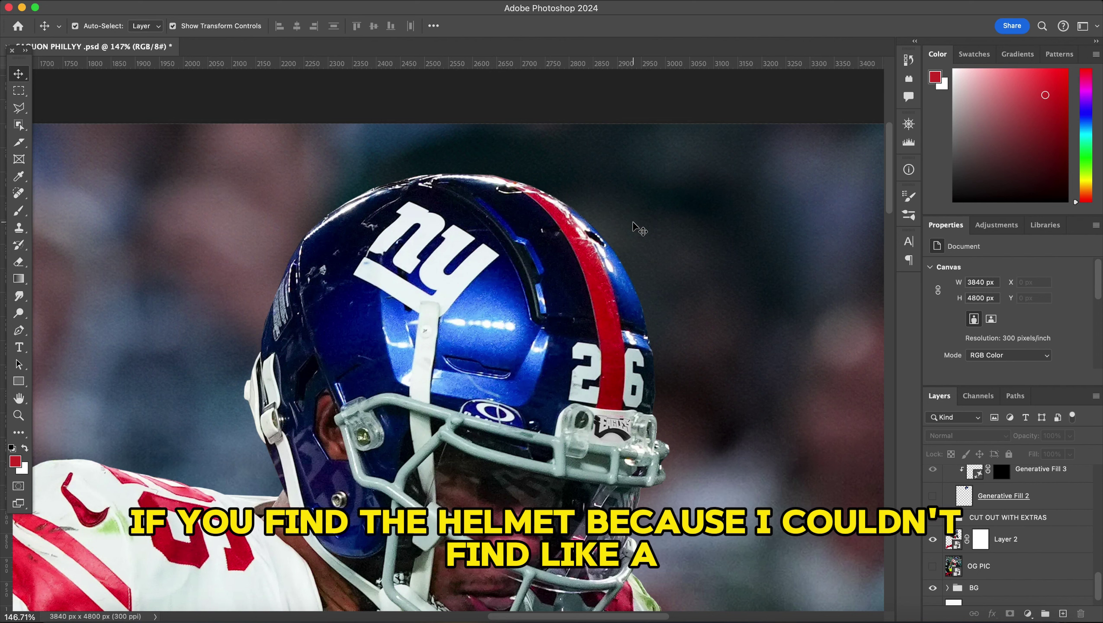
# Hide the Gradient Map 4, Curves 4 and Black & White 8 adjustments and show the Generative Fill 2 and 3 layers.
pyautogui.scroll(-5, 627, 240)
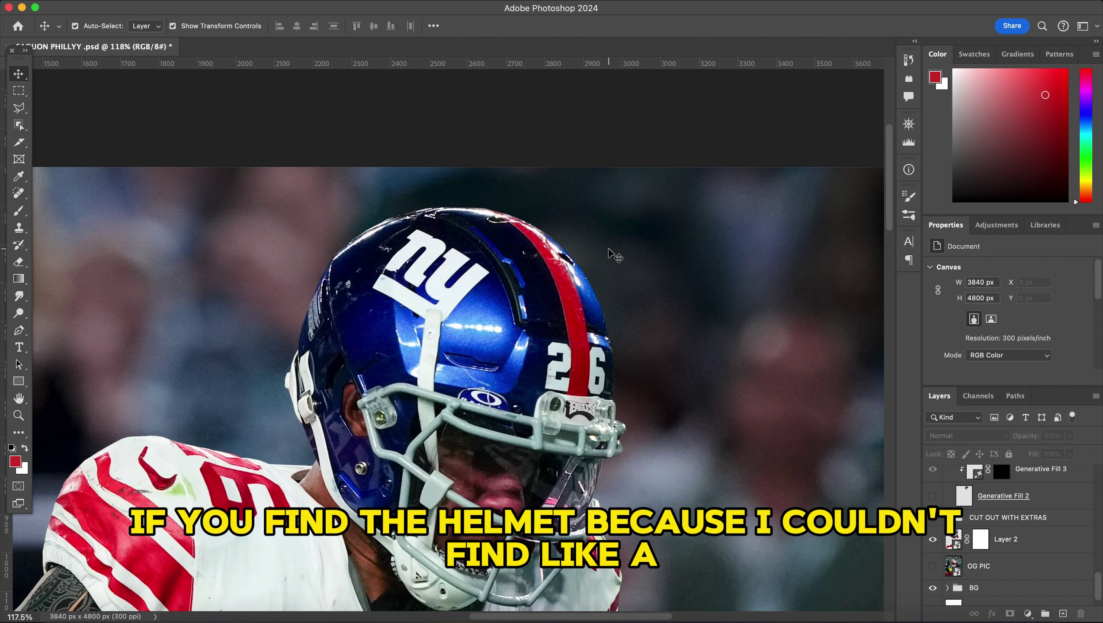
pyautogui.scroll(-3, 615, 256)
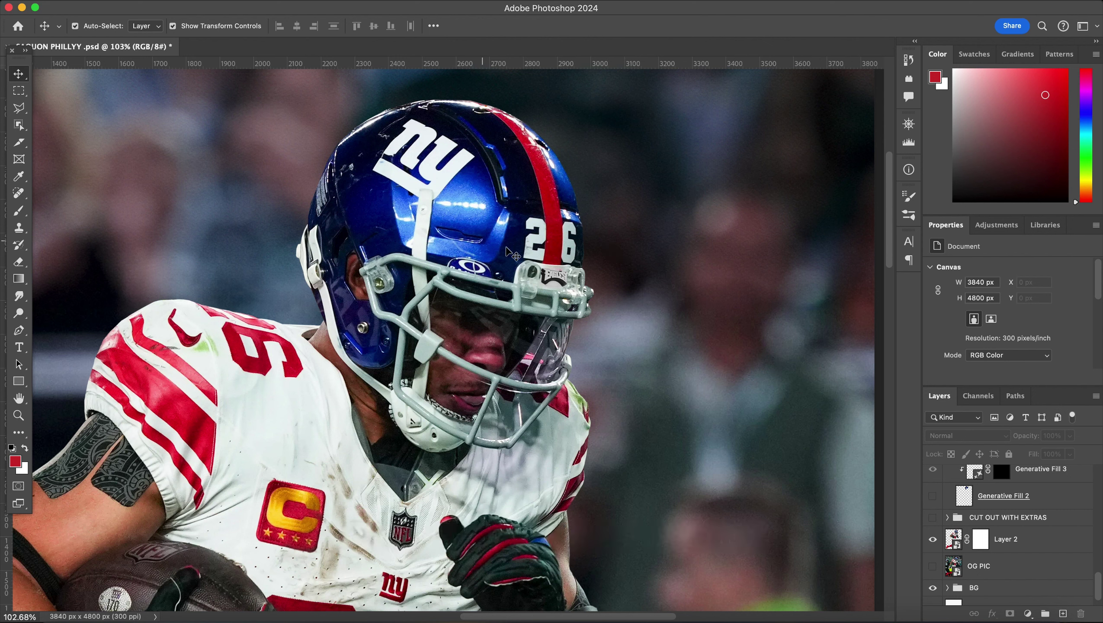
pyautogui.scroll(2, 1004, 494)
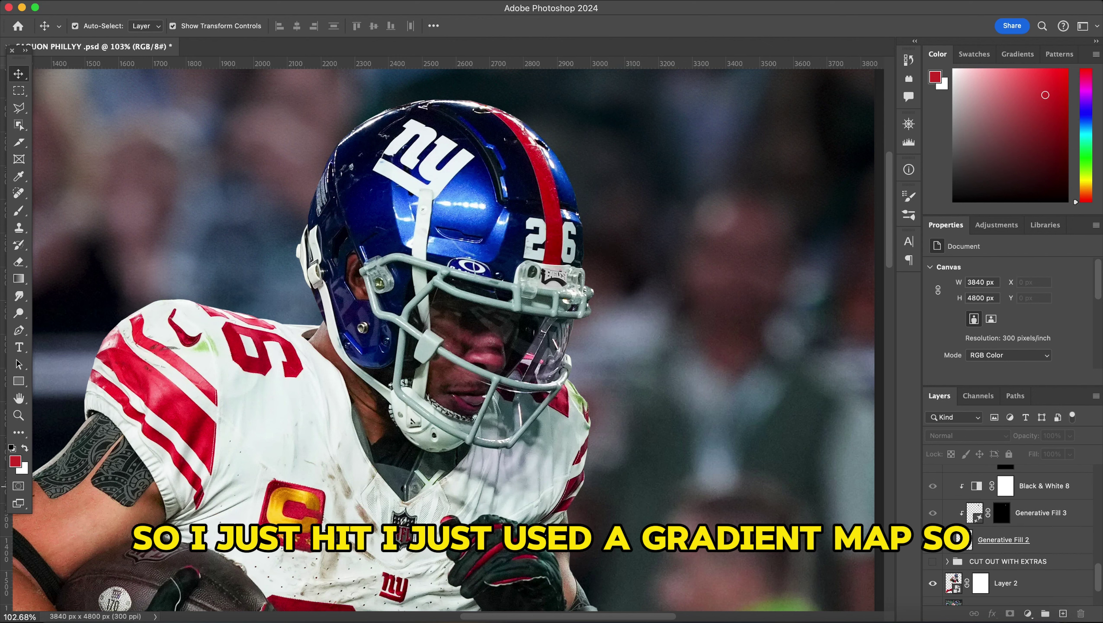
pyautogui.scroll(1, 1005, 524)
pyautogui.moveTo(933, 531); pyautogui.dragTo(933, 477)
pyautogui.scroll(1, 994, 559)
pyautogui.click(933, 558)
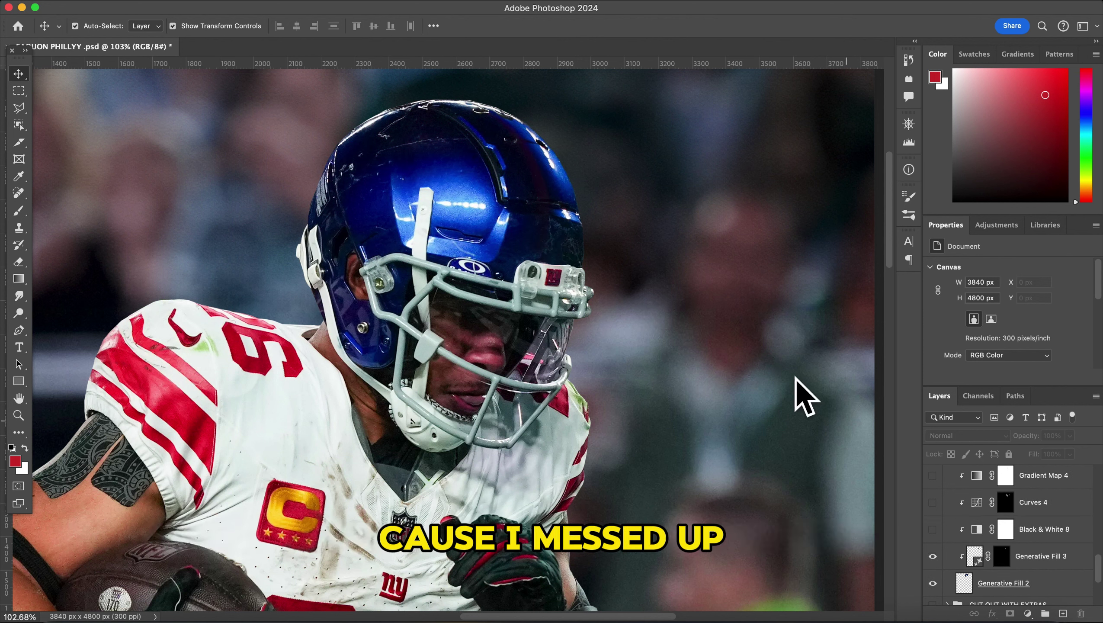
# Show the Black & White 8 adjustment and inspect the desaturated helmet closely.
pyautogui.click(933, 529)
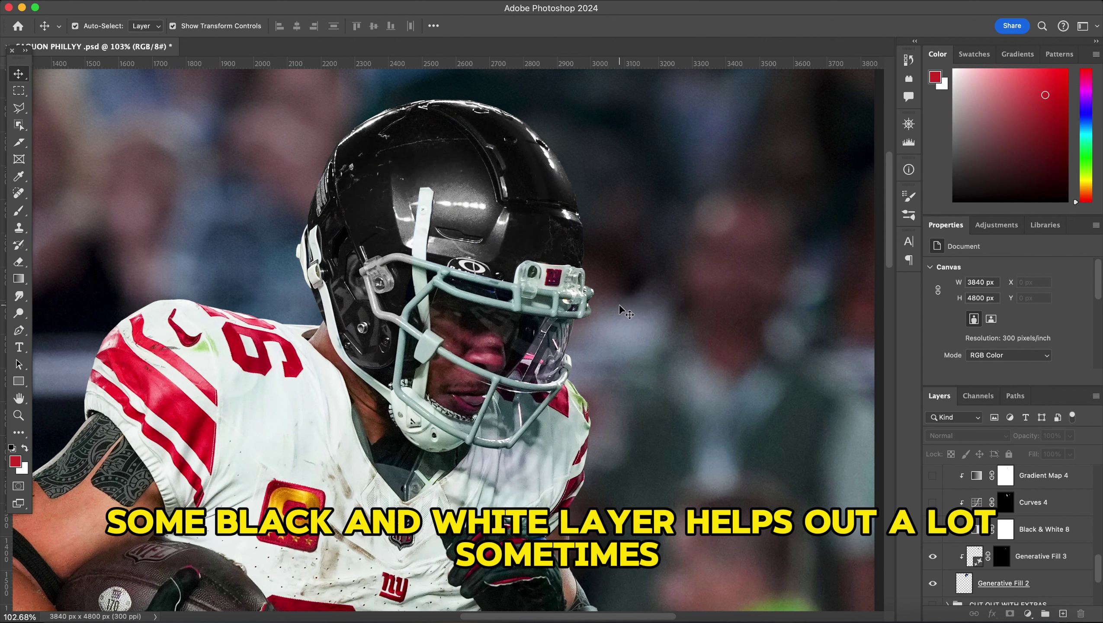
pyautogui.scroll(2, 501, 233)
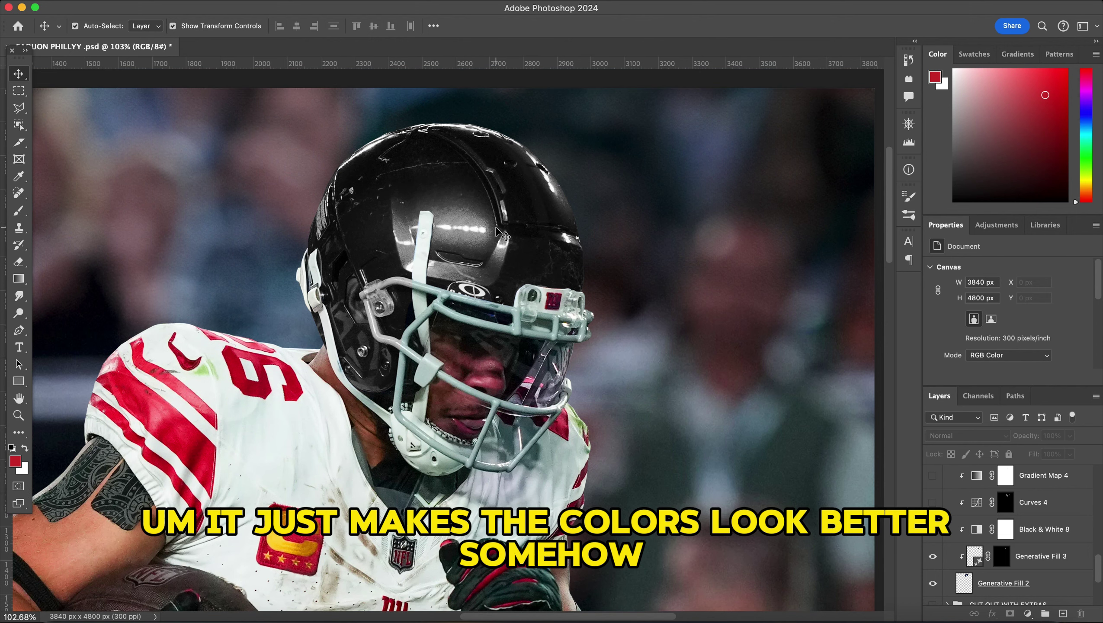
pyautogui.scroll(-1, 497, 233)
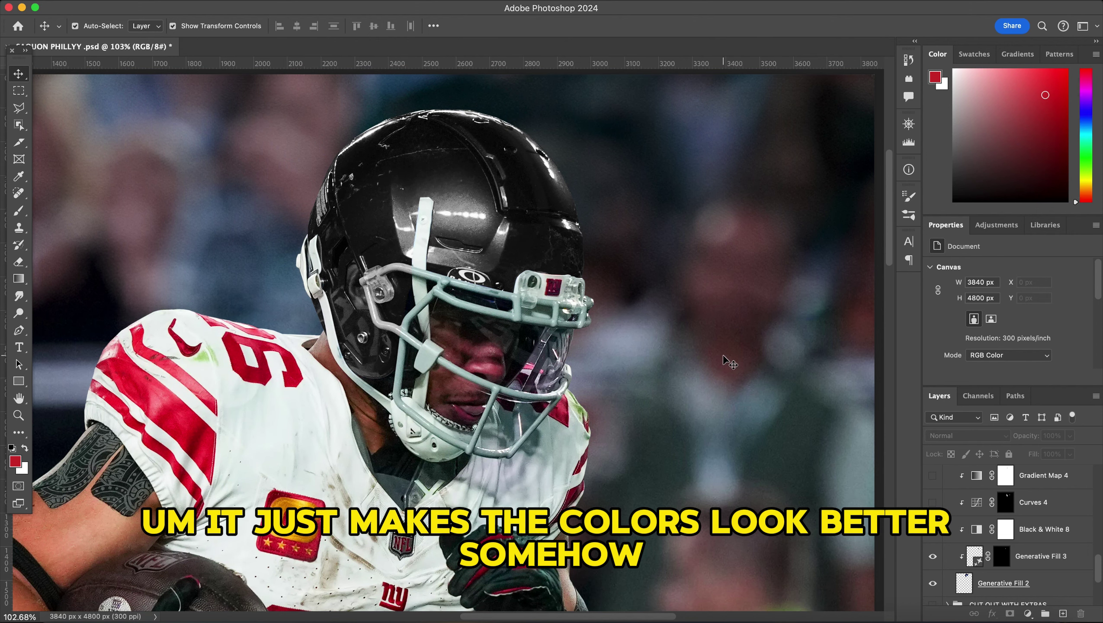
pyautogui.scroll(-3, 722, 357)
pyautogui.scroll(6, 723, 357)
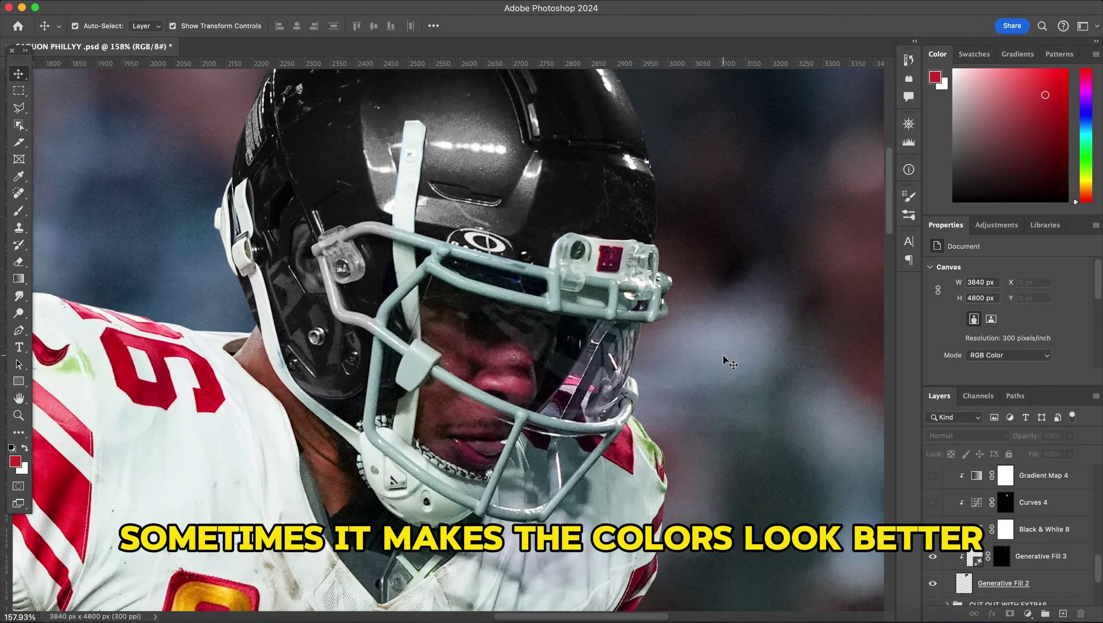
pyautogui.scroll(-2, 722, 355)
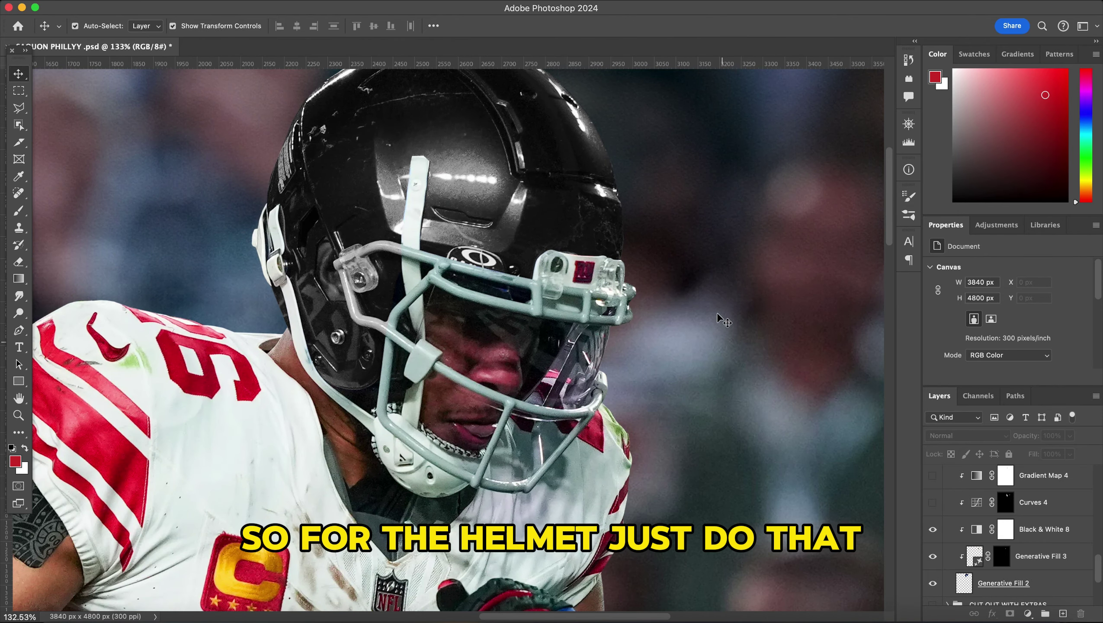
pyautogui.scroll(3, 751, 377)
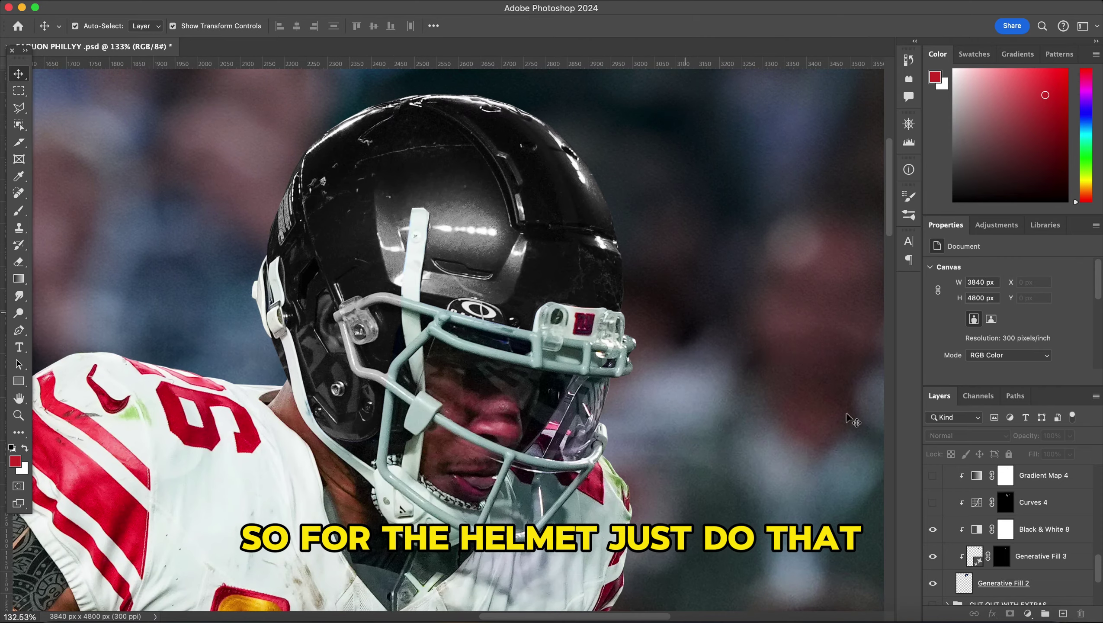
# Show the Curves 4 adjustment to darken helmet spots and Gradient Map 4 to color the helmet green.
pyautogui.click(932, 502)
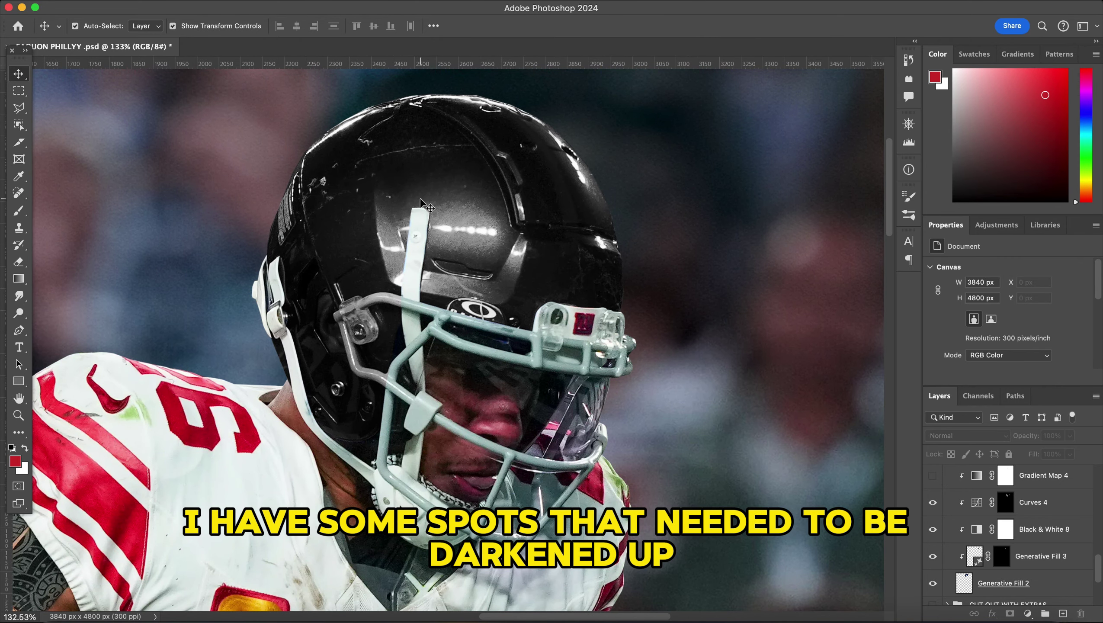
pyautogui.scroll(3, 994, 550)
pyautogui.click(932, 541)
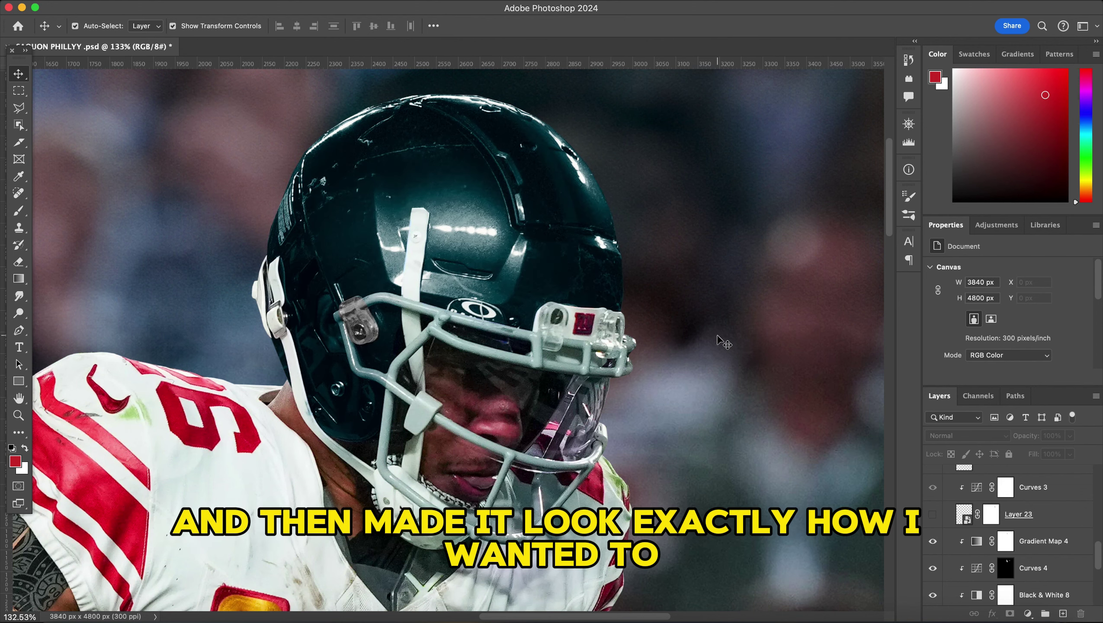
pyautogui.scroll(-5, 719, 340)
pyautogui.scroll(5, 719, 339)
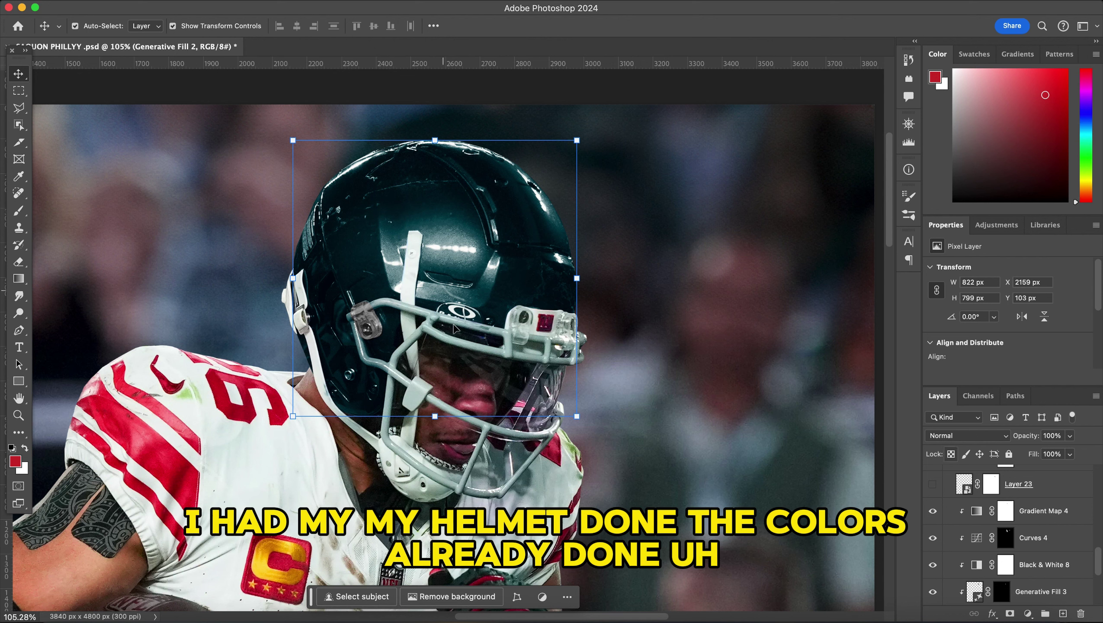
# Show the Layer 23 bumper sticker and its clipped Curves 3 adjustment on the helmet.
pyautogui.scroll(2, 1003, 519)
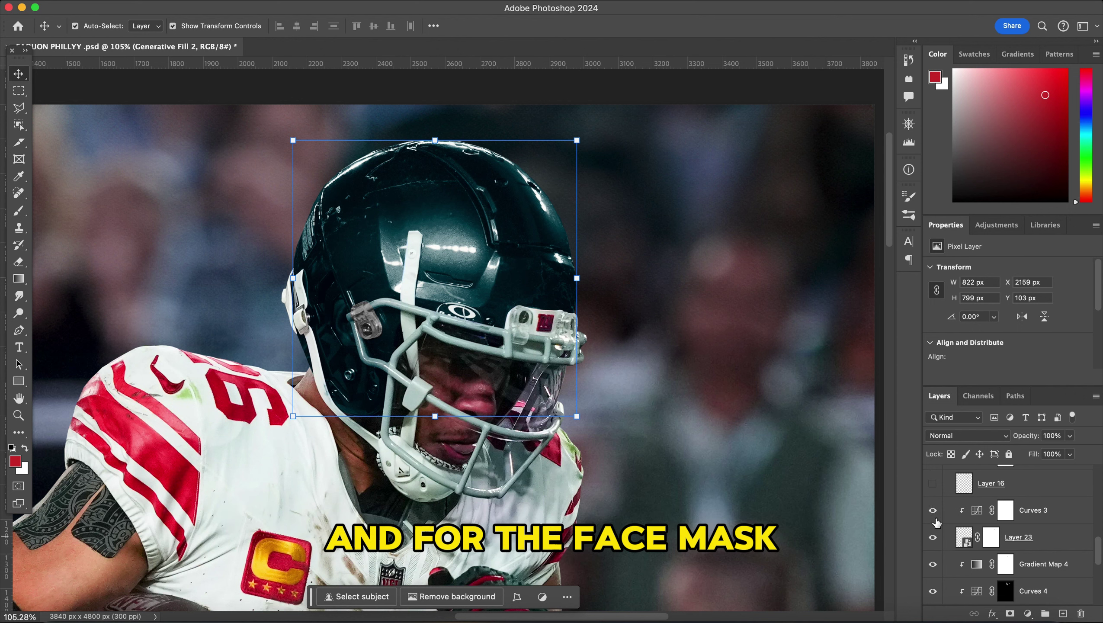
pyautogui.click(932, 536)
pyautogui.click(933, 510)
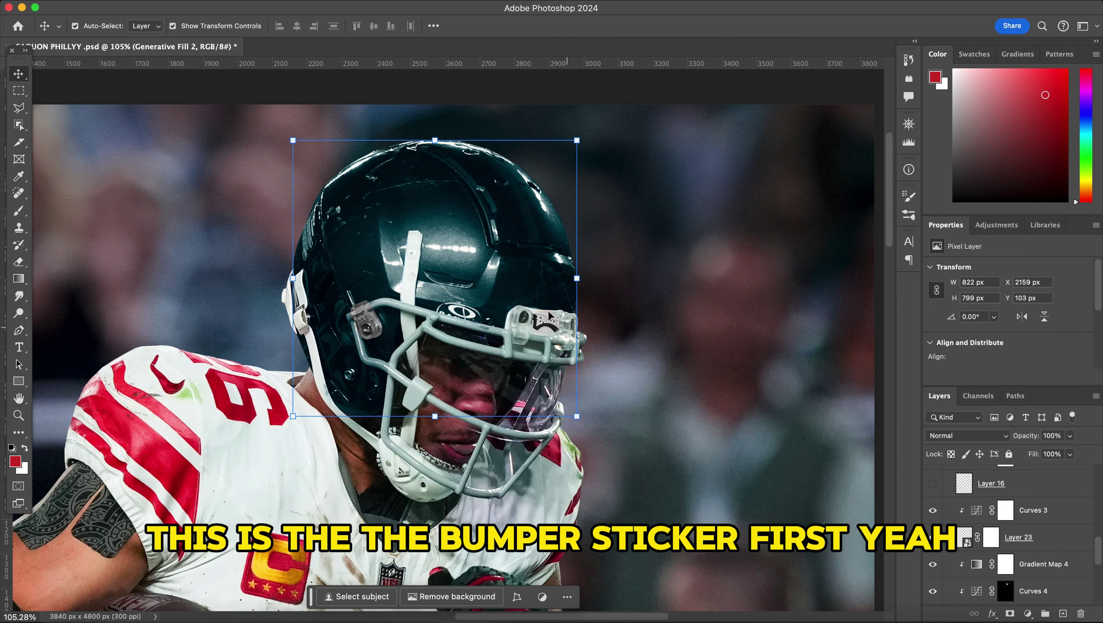
pyautogui.hscroll(5, 640, 337)
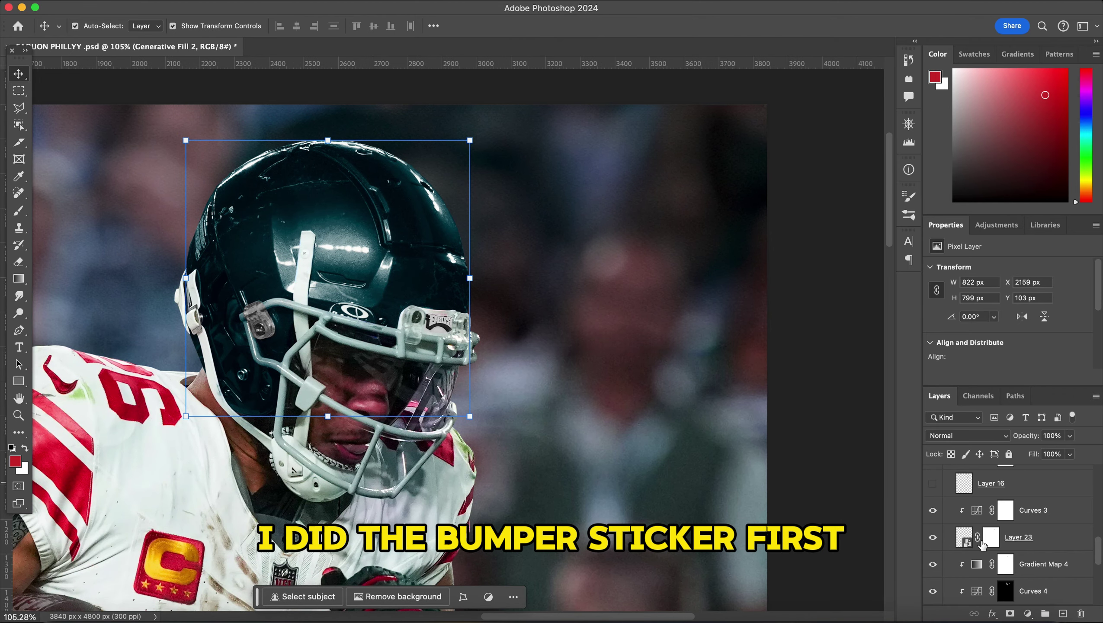
# Check Layer 16 above the bumper sticker layers by toggling its visibility.
pyautogui.scroll(2, 955, 510)
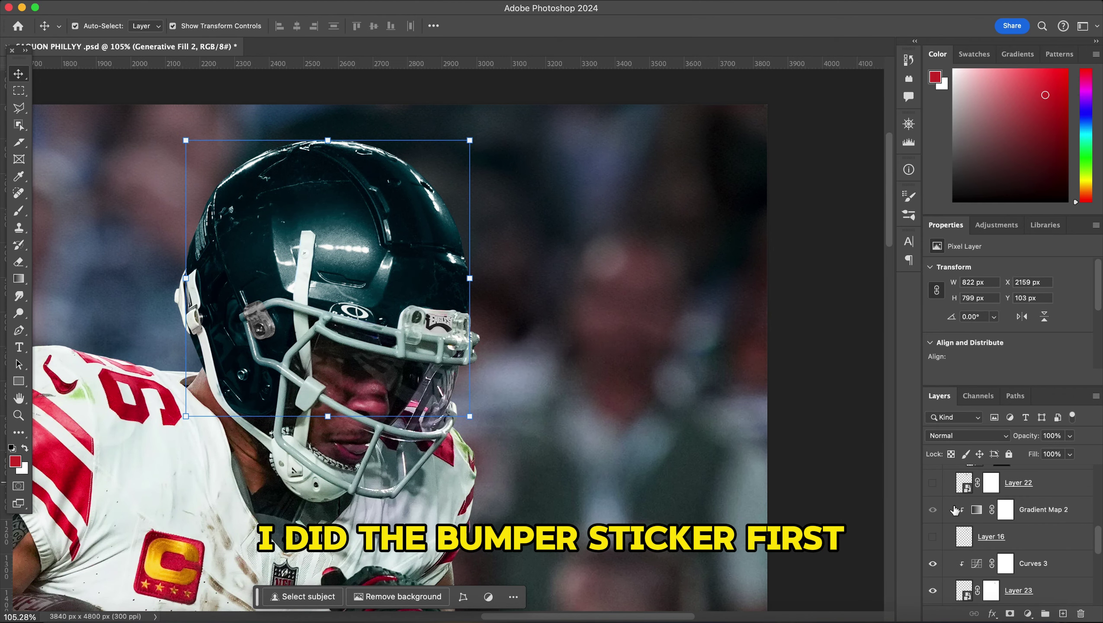
pyautogui.click(932, 536)
pyautogui.scroll(-5, 1002, 502)
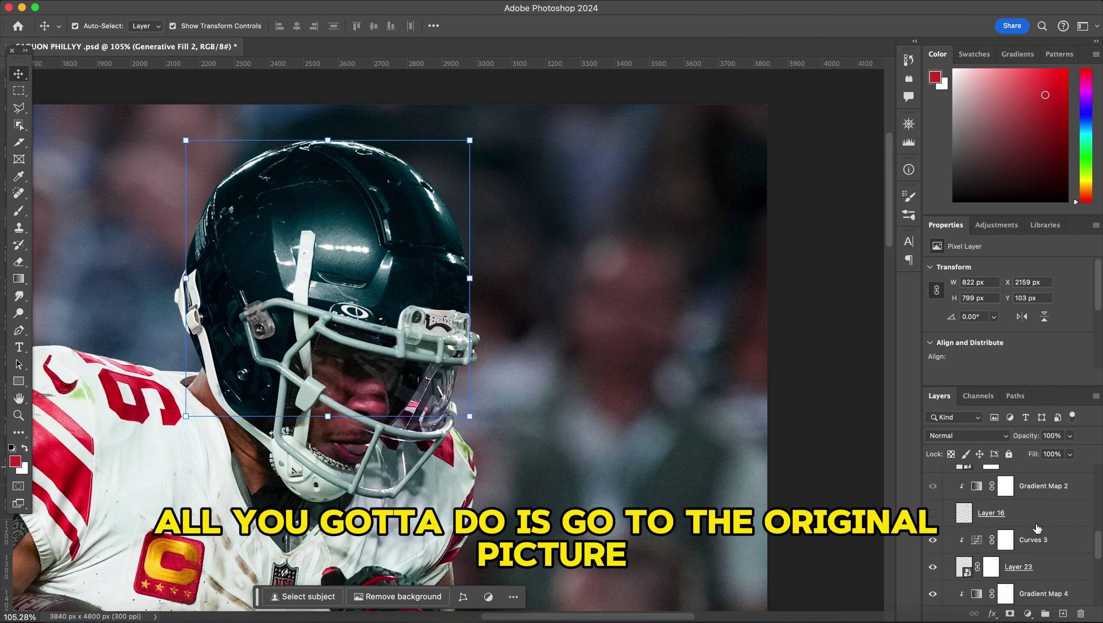
# Outline the face mask on Layer 2 with the Polygonal Lasso and copy the selection to a new layer.
pyautogui.scroll(-2, 1040, 532)
pyautogui.click(1048, 572)
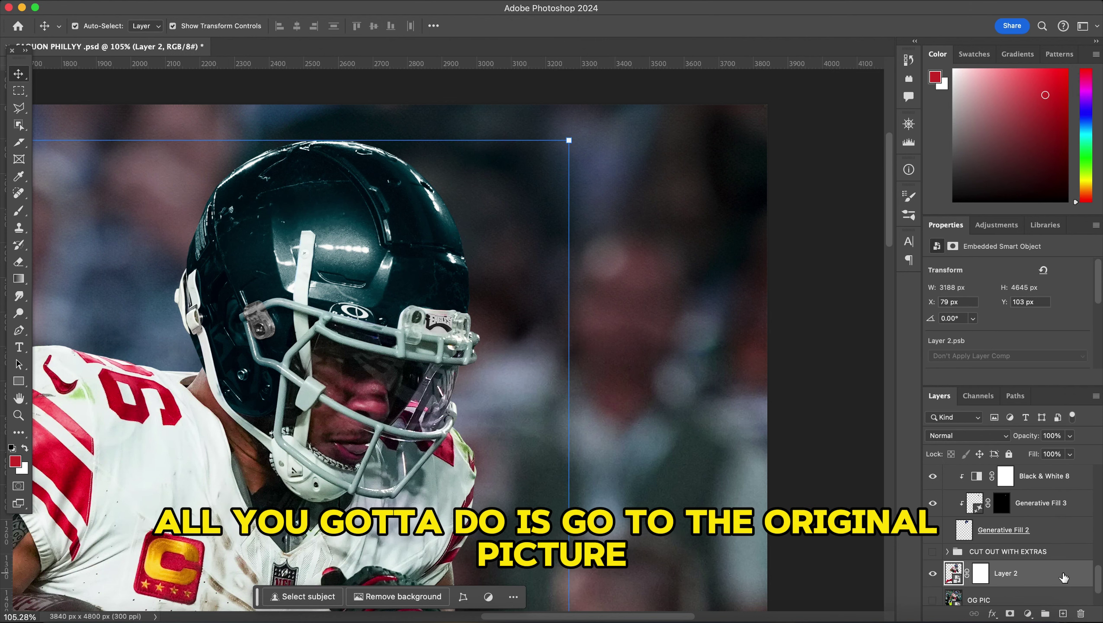
pyautogui.press('l')
pyautogui.scroll(6, 519, 354)
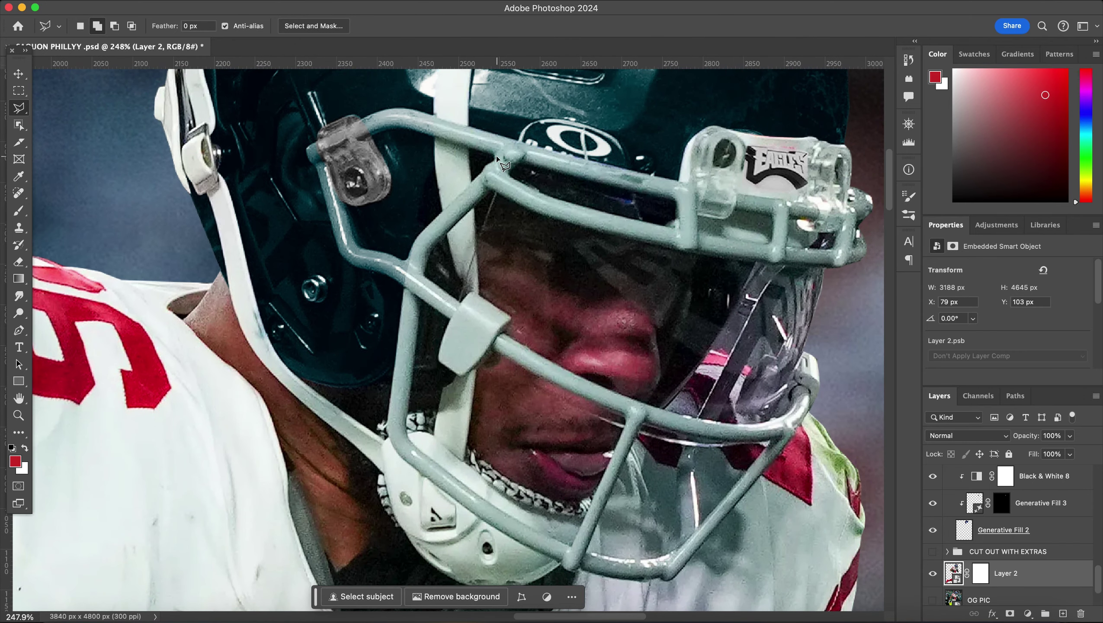
pyautogui.scroll(3, 496, 156)
pyautogui.hscroll(3, 496, 157)
pyautogui.click(420, 150)
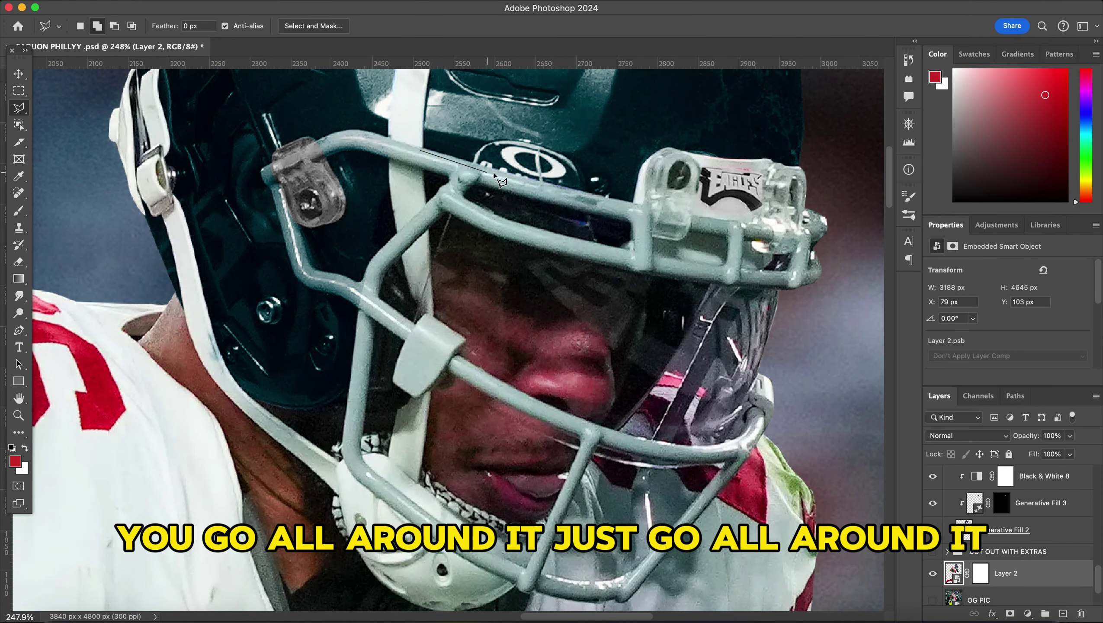
pyautogui.click(420, 150)
pyautogui.hotkey('ctrl', 'j')
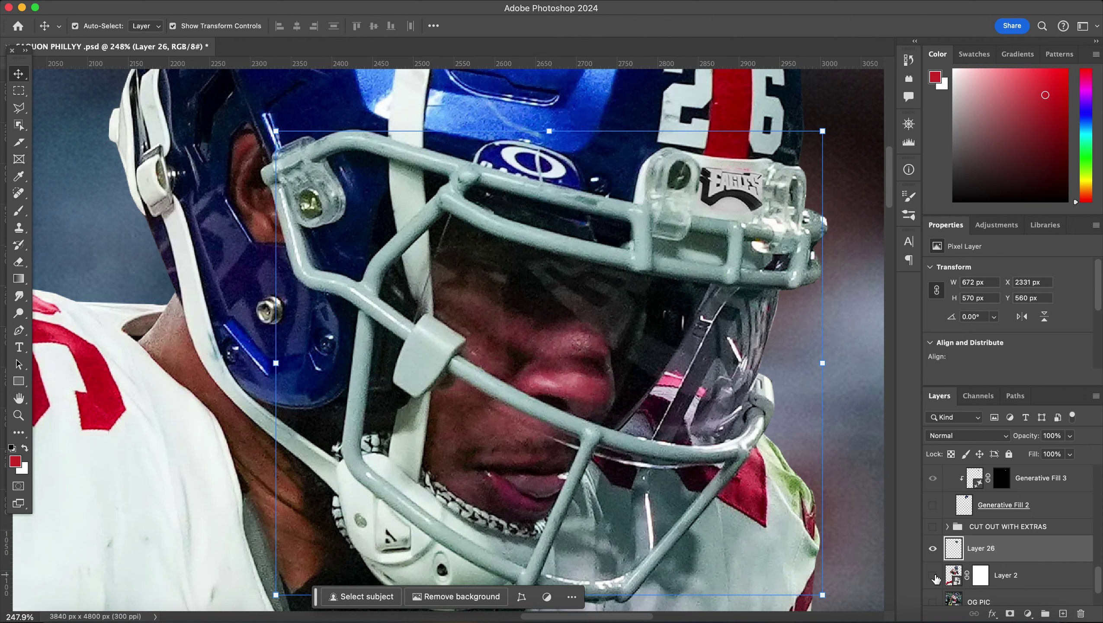
# Hide Layer 2 to isolate the copied face mask, check the openings between its bars, and delete the copied layer.
pyautogui.click(932, 575)
pyautogui.press('v')
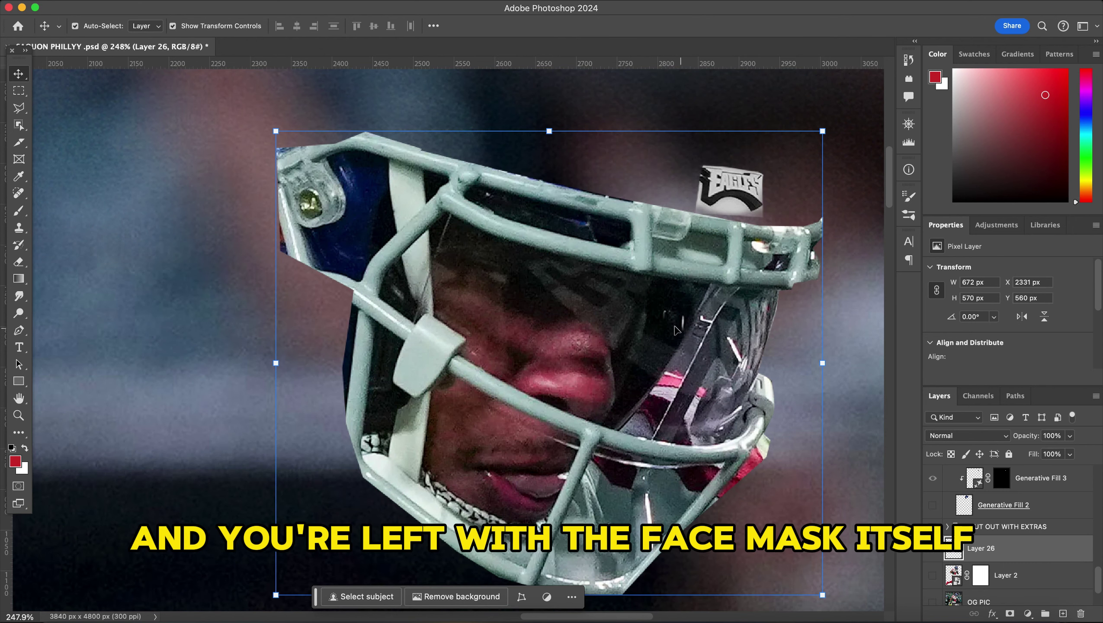
pyautogui.press('l')
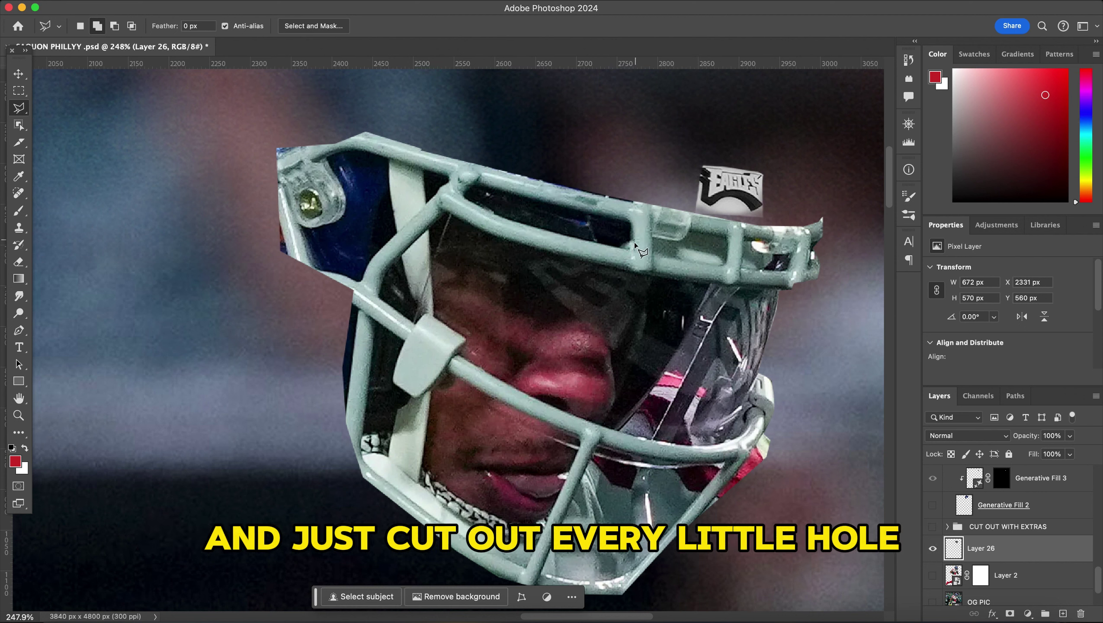
pyautogui.click(18, 73)
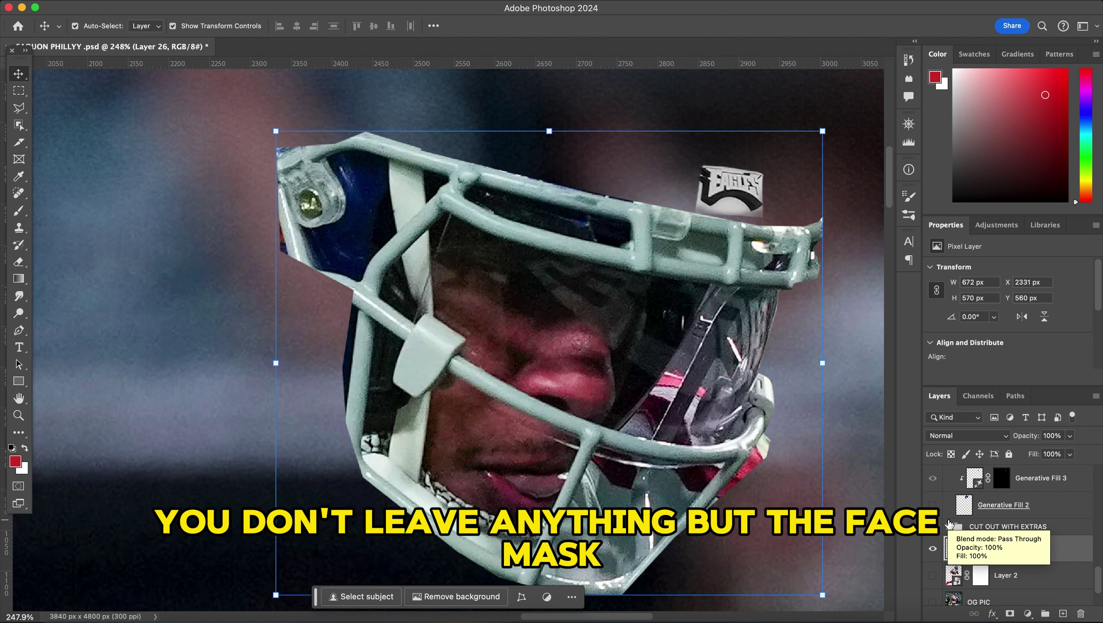
pyautogui.press('BackSpace')
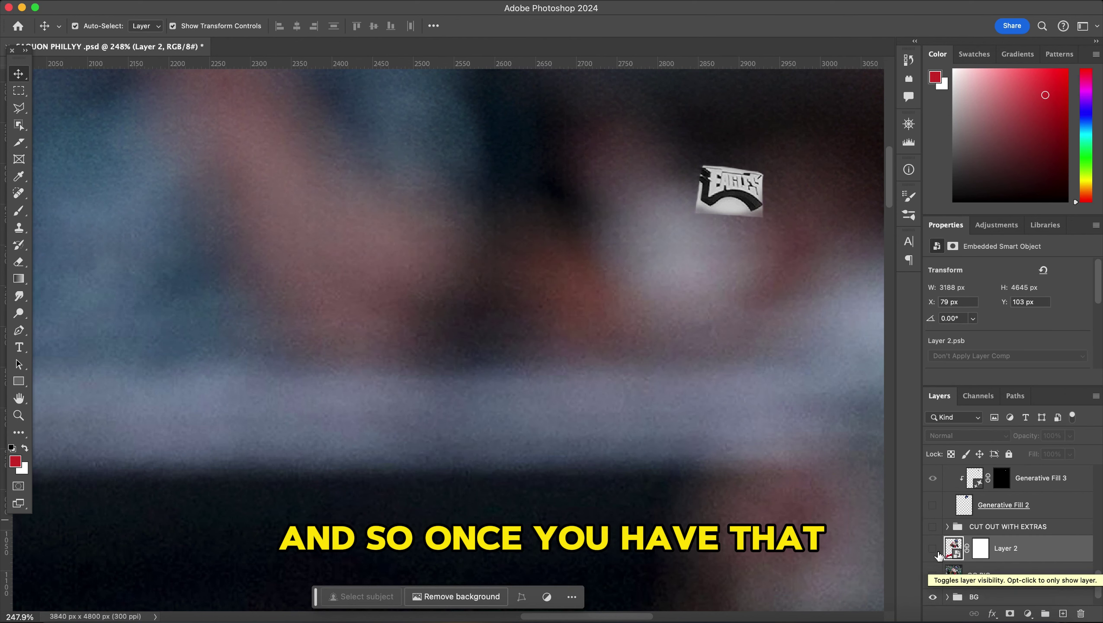
# Restore the hidden player and helmet layers, and show Layer 16 with its clipped Gradient Map 2 to color the face mask black.
pyautogui.keyDown('alt'); pyautogui.click(933, 548); pyautogui.keyUp('alt')
pyautogui.scroll(5, 972, 527)
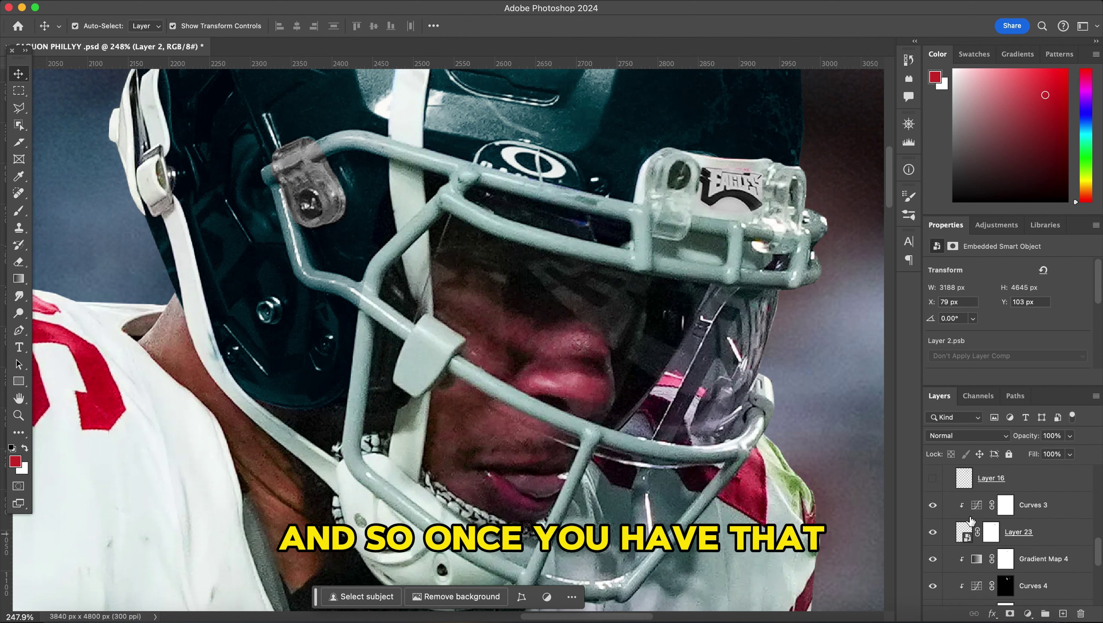
pyautogui.click(1006, 512)
pyautogui.click(932, 512)
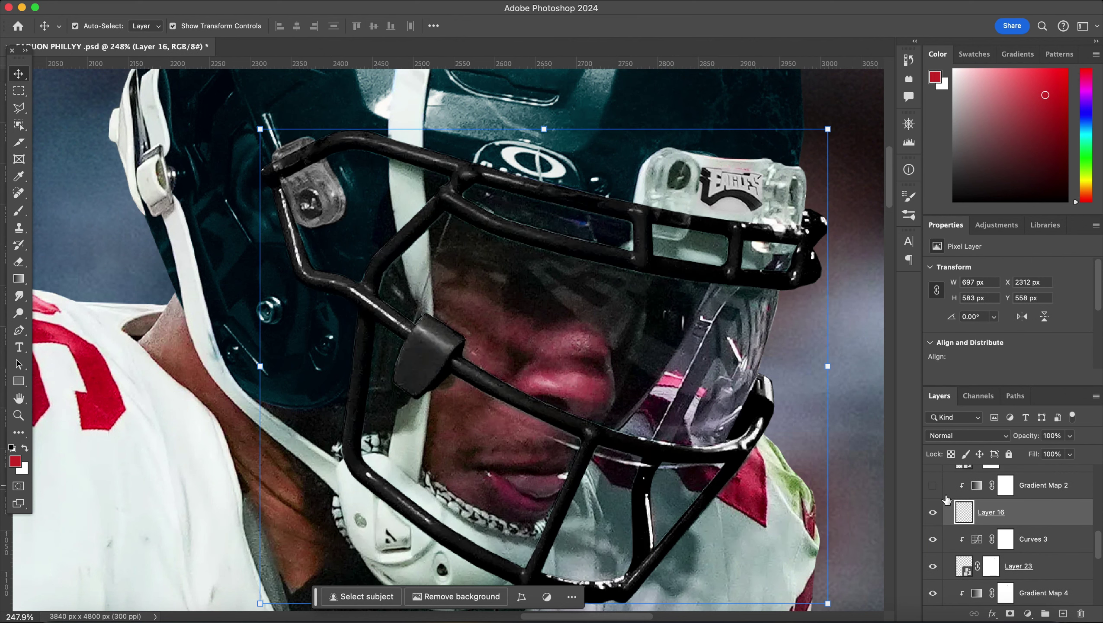
pyautogui.click(932, 485)
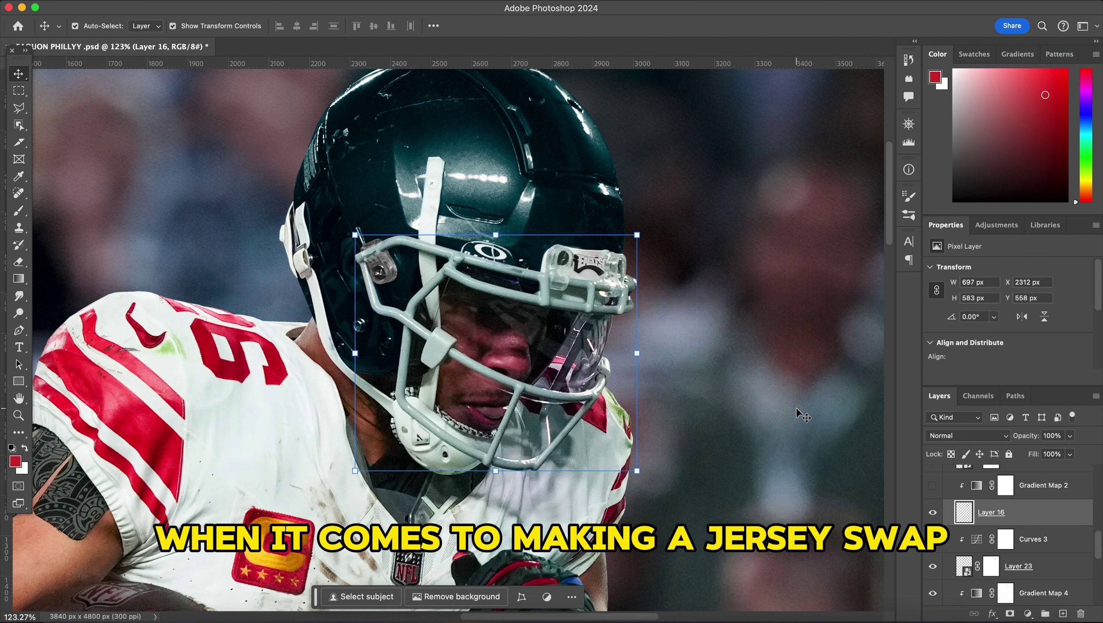
pyautogui.click(943, 492)
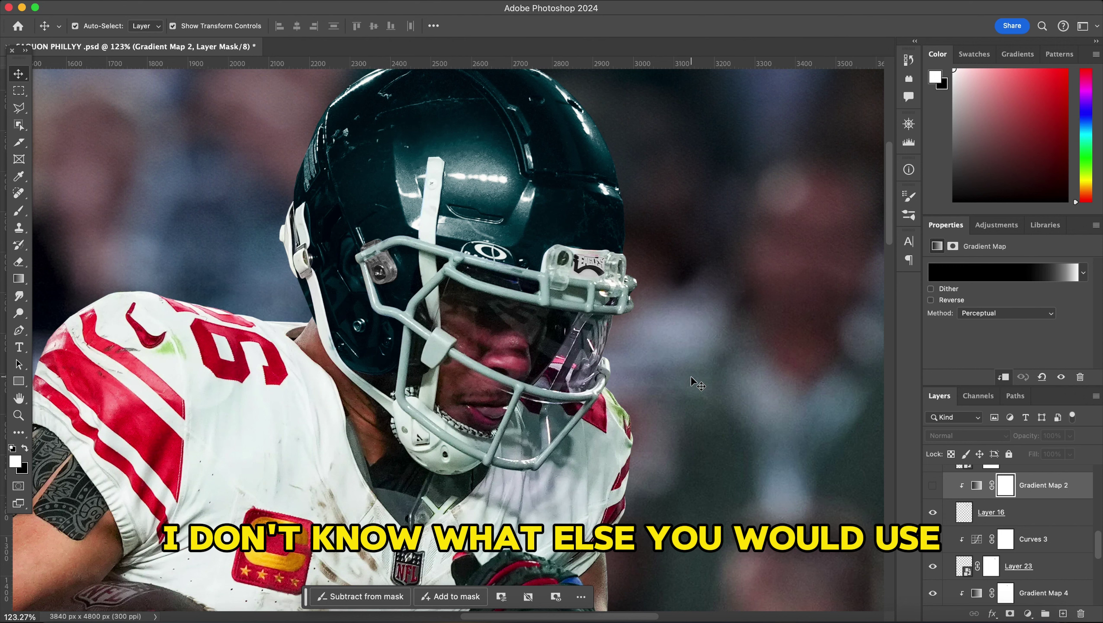
pyautogui.click(932, 485)
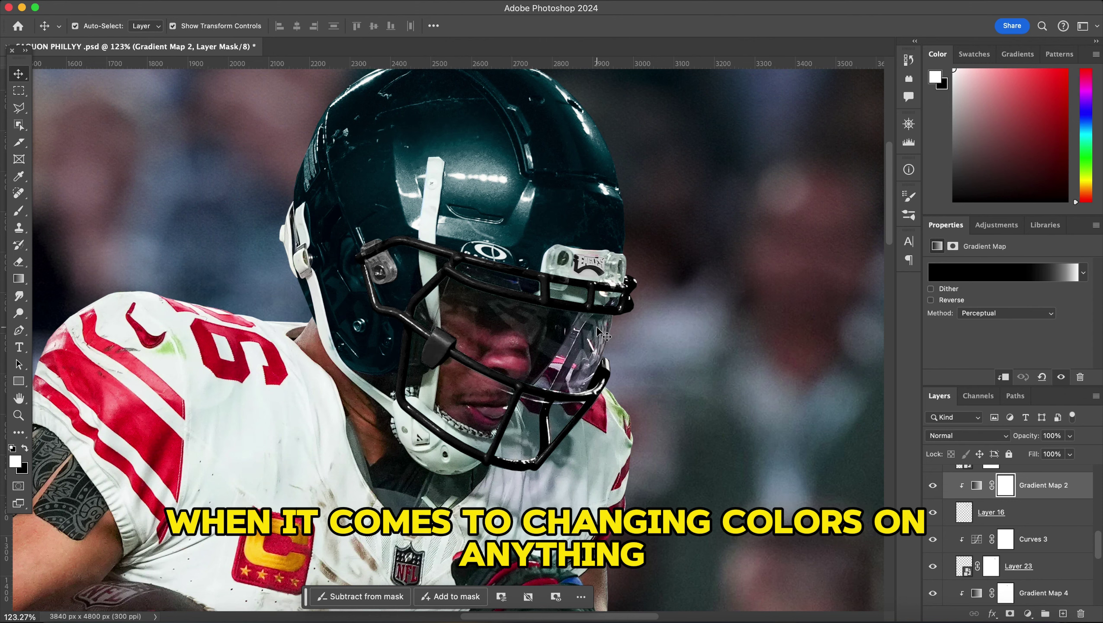
# Open the gradient of Gradient Map 2 for editing and examine the darkest stop's color without keeping any color change.
pyautogui.scroll(5, 604, 336)
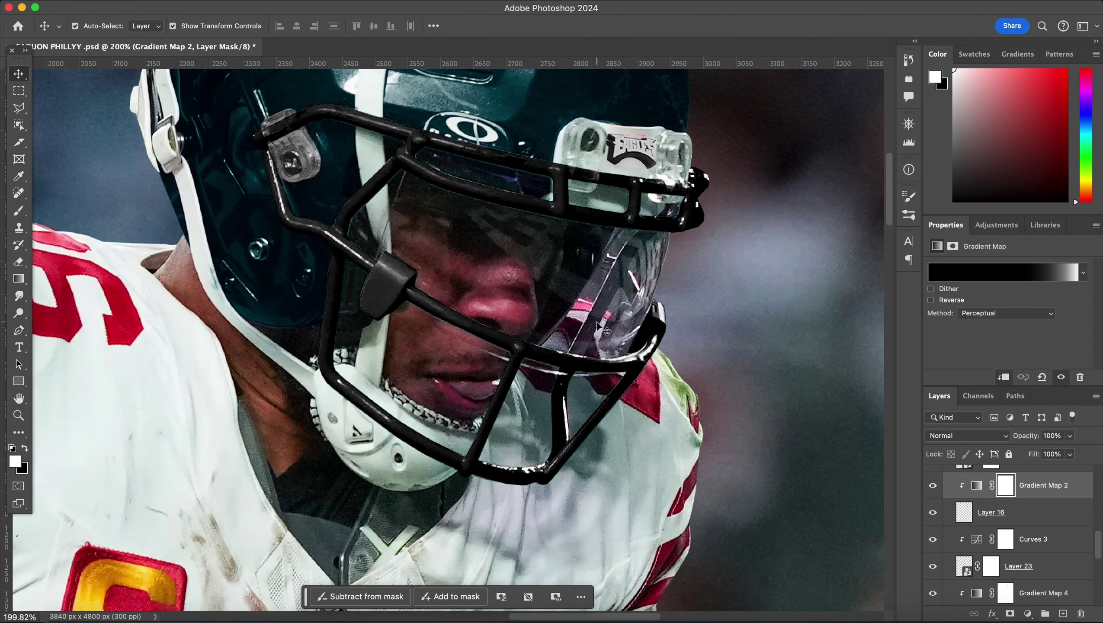
pyautogui.click(968, 274)
pyautogui.click(801, 369)
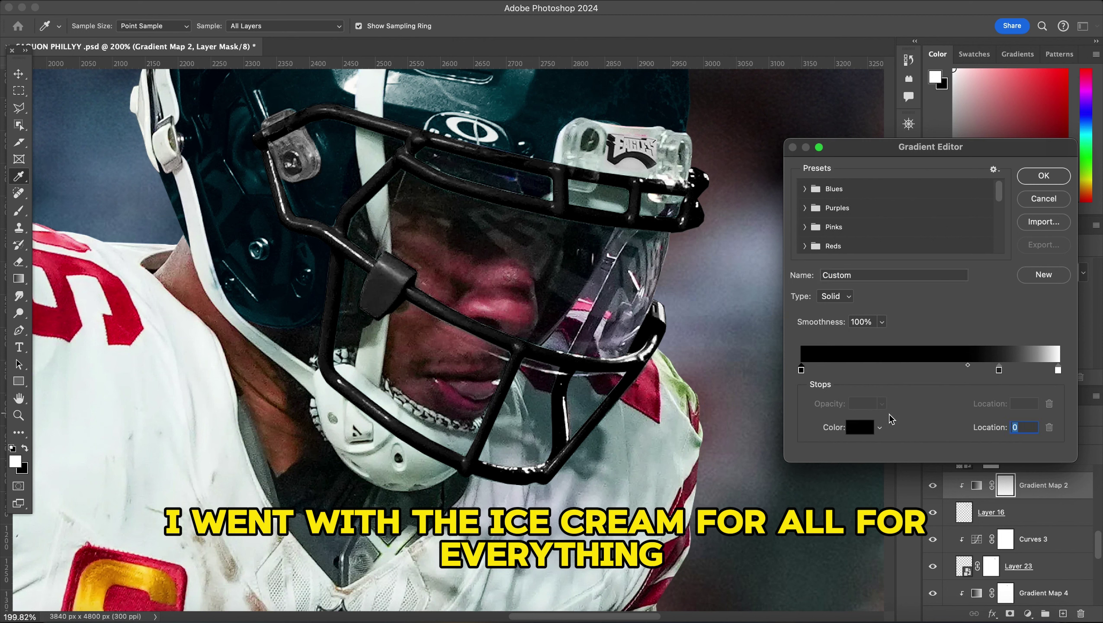
pyautogui.click(861, 427)
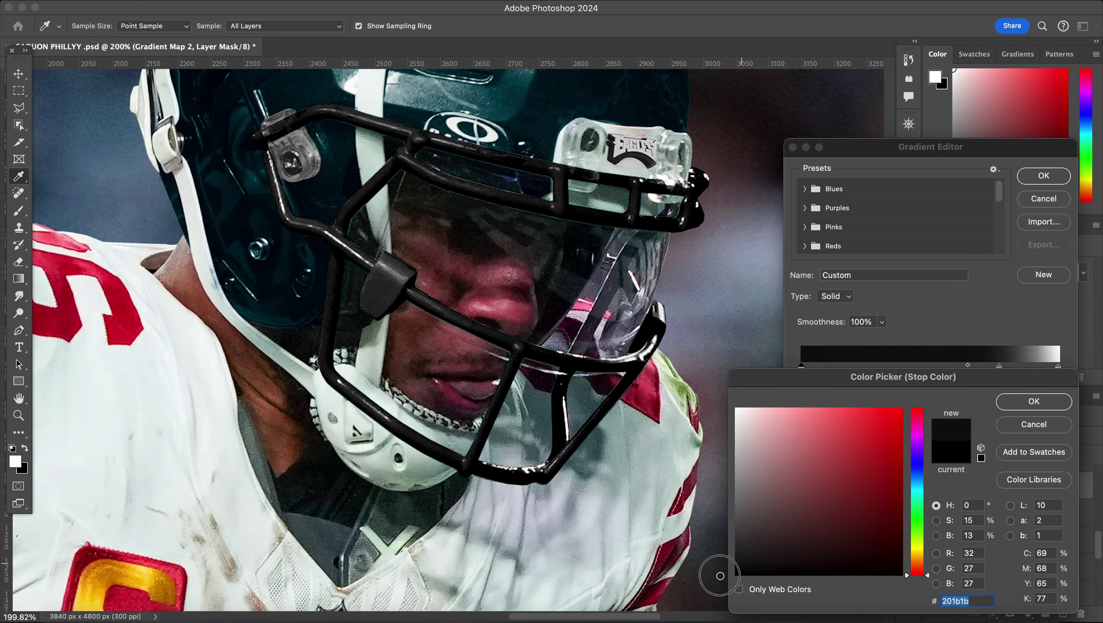
pyautogui.click(1029, 421)
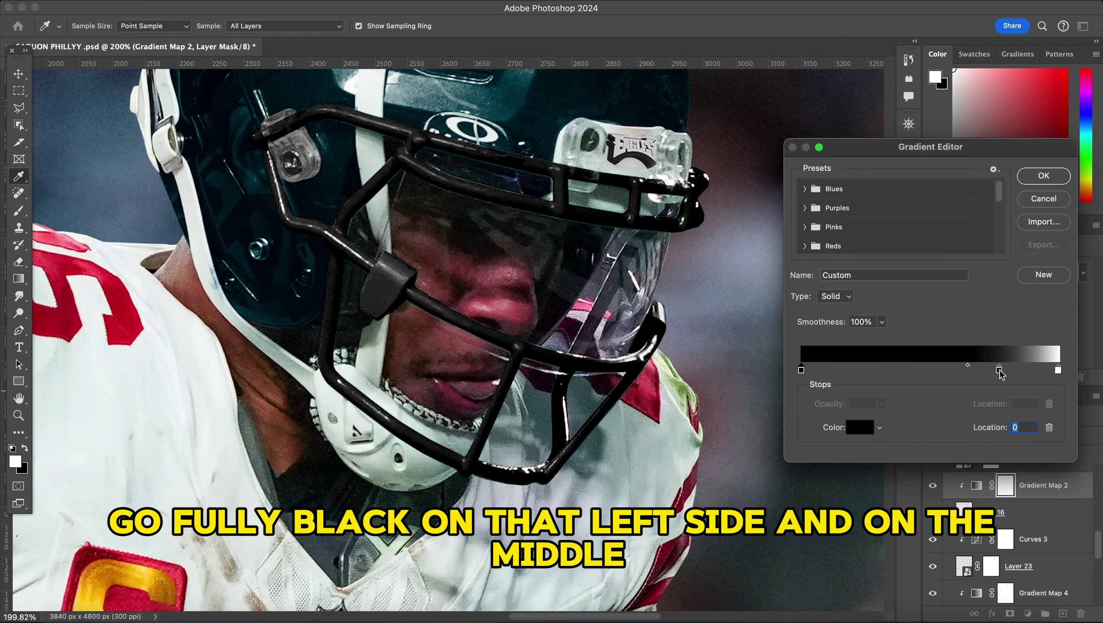
# Try the gradient's middle stop at location 51 and examine its dark gray color without changing it.
pyautogui.moveTo(999, 370); pyautogui.dragTo(868, 366)
pyautogui.click(932, 370)
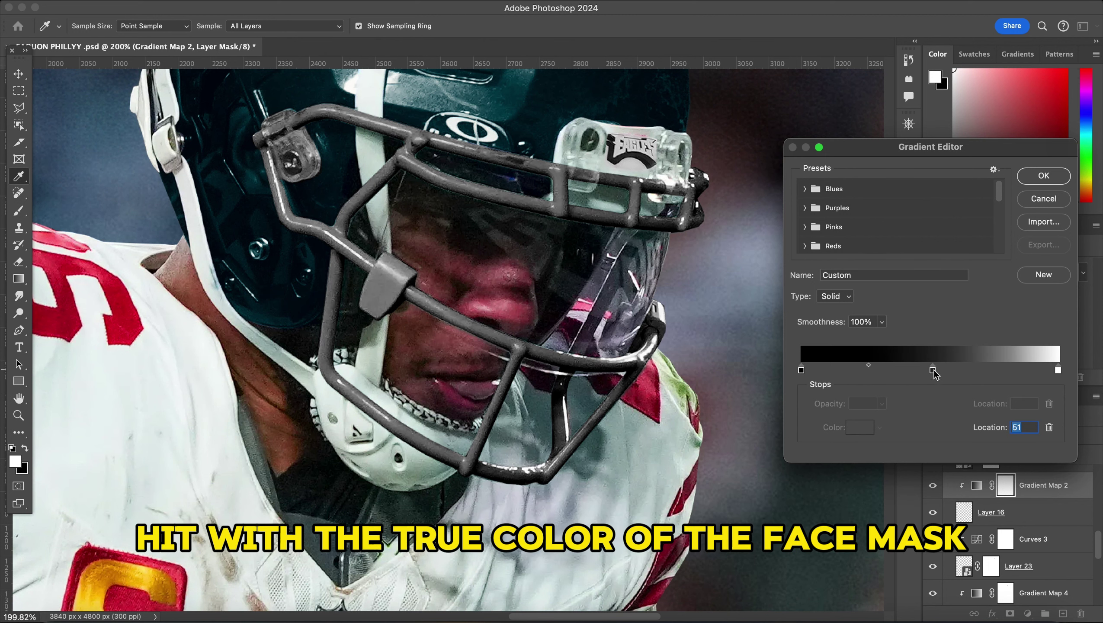
pyautogui.click(860, 427)
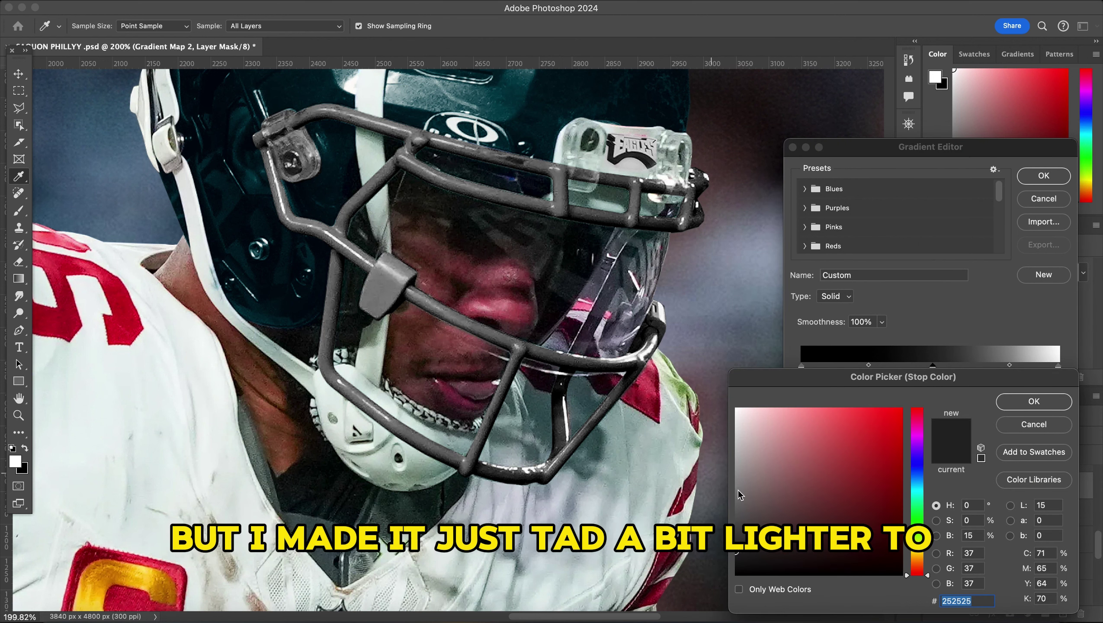
pyautogui.click(1043, 426)
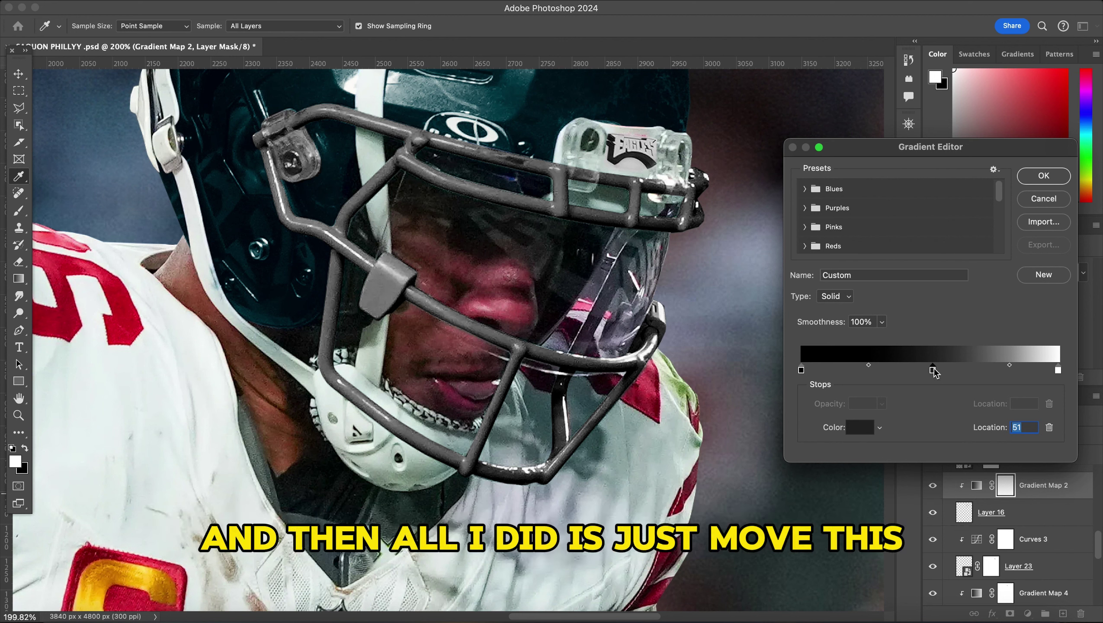
# Set the gradient's middle stop to location 79 and the midpoint between it and the black stop to 80.
pyautogui.moveTo(932, 369); pyautogui.dragTo(1005, 370)
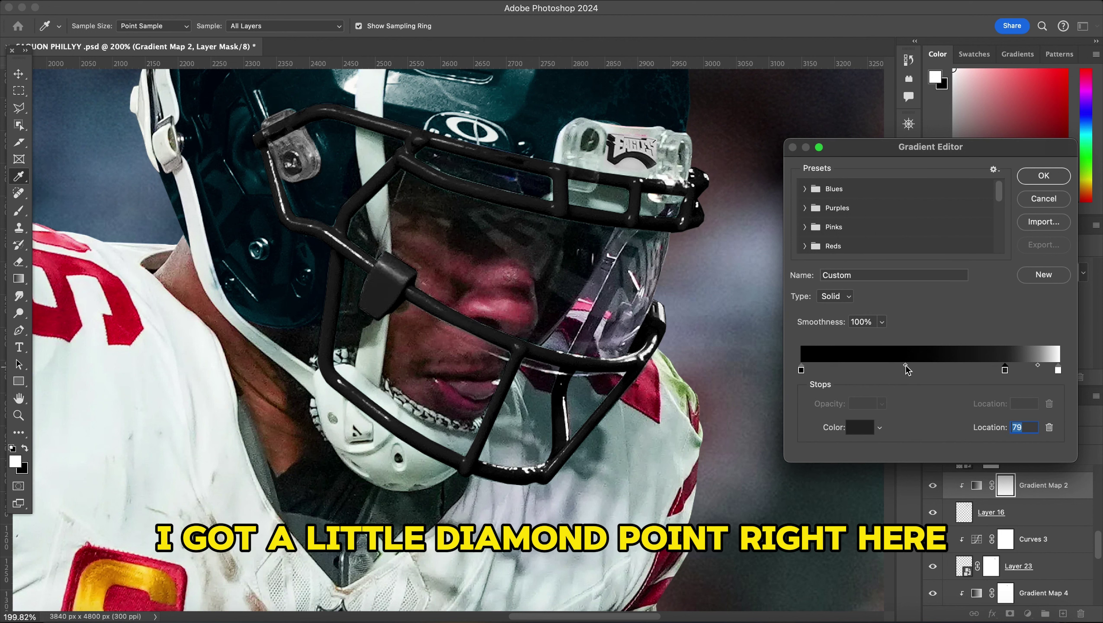
pyautogui.moveTo(905, 366); pyautogui.dragTo(954, 371)
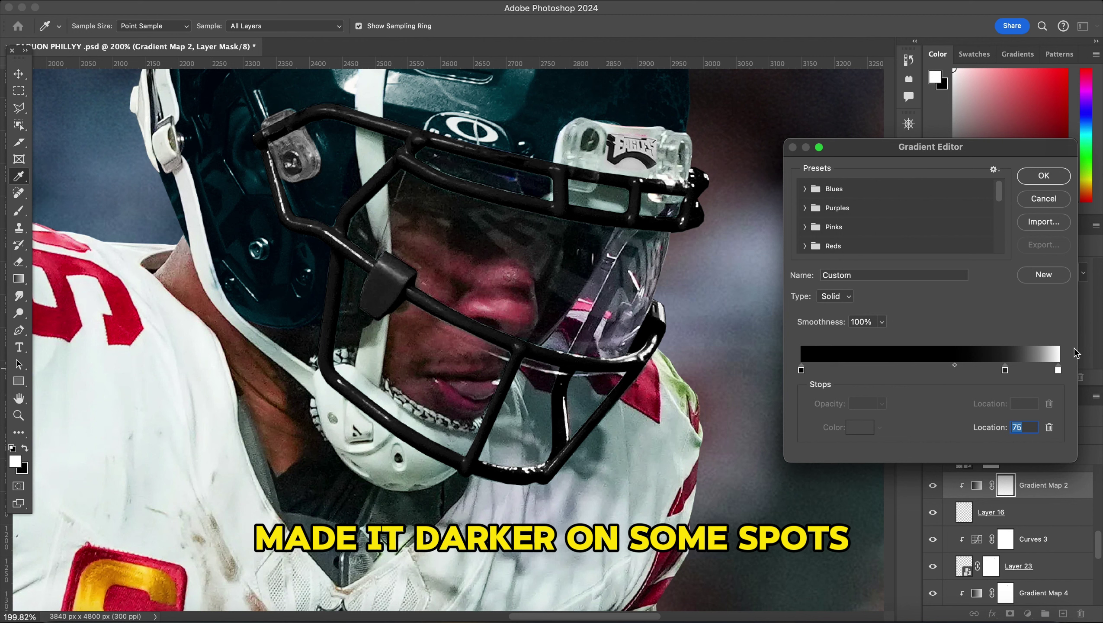
pyautogui.moveTo(954, 366); pyautogui.dragTo(965, 368)
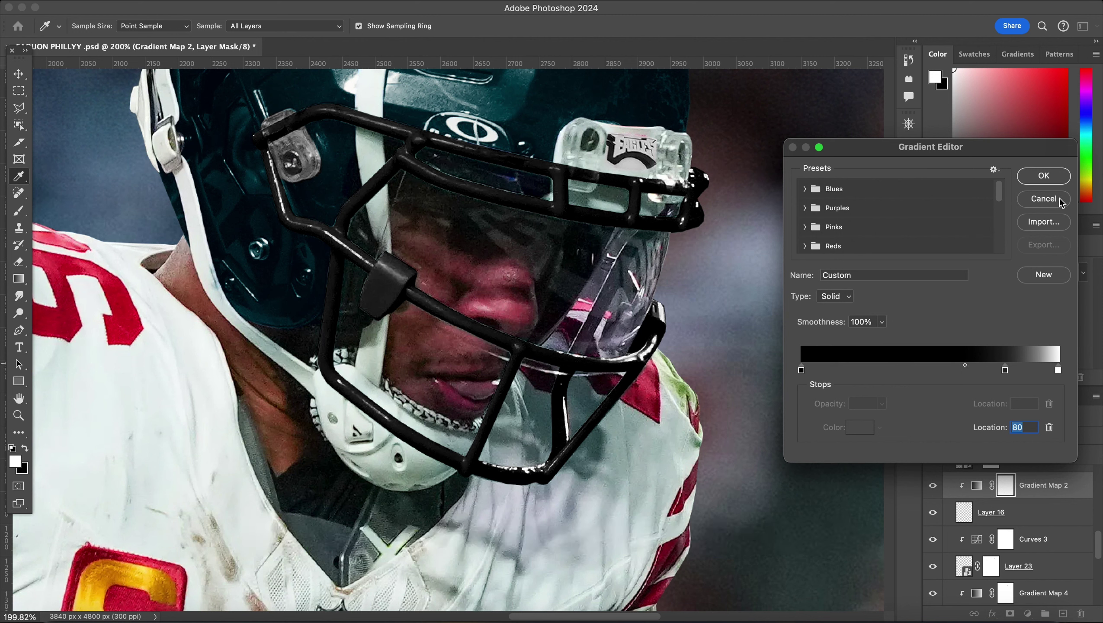